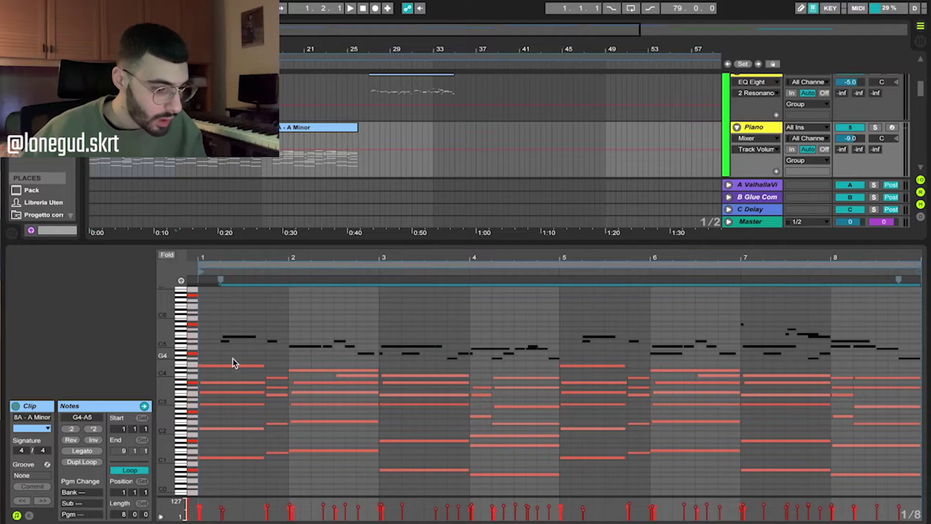
Delete the upper melody notes from the Piano clip, keeping only its chords, and enlarge the note editor
scroll(250, 374, "down", 4)
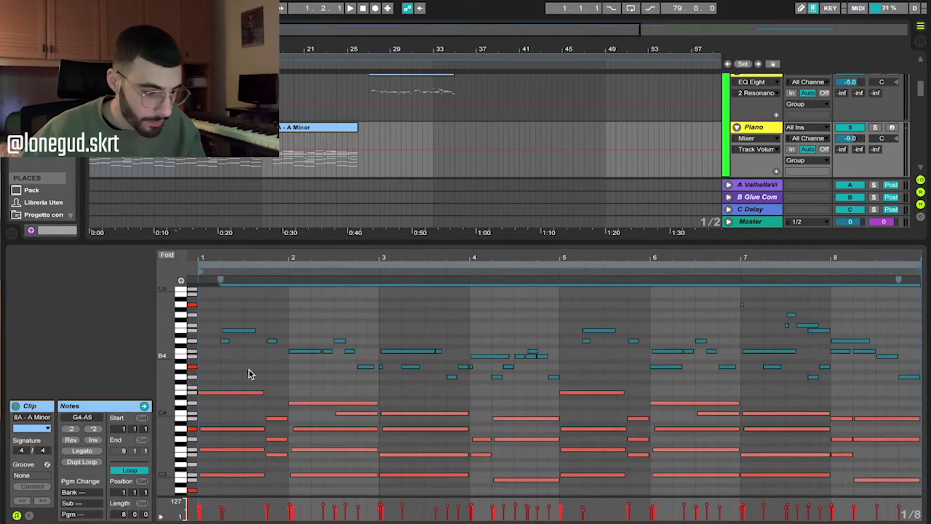
left_click_drag(156, 358, 167, 357)
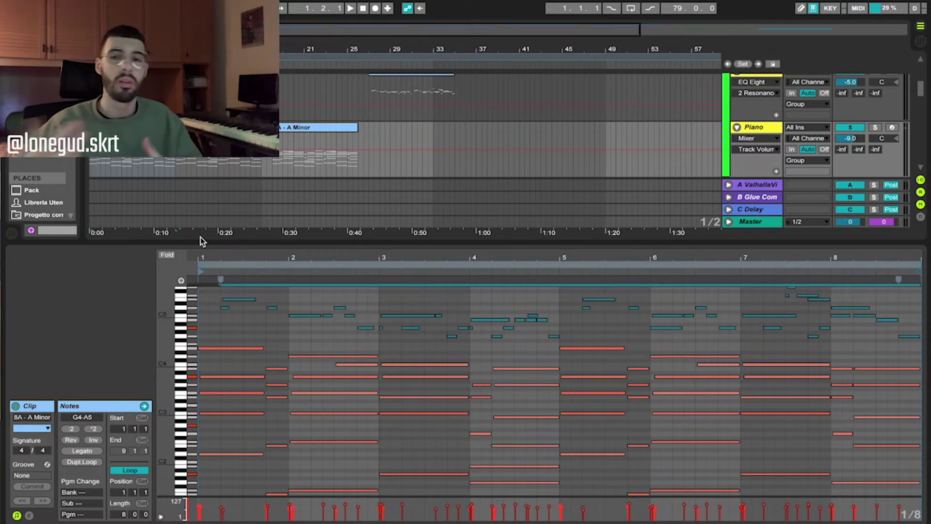
key("Delete")
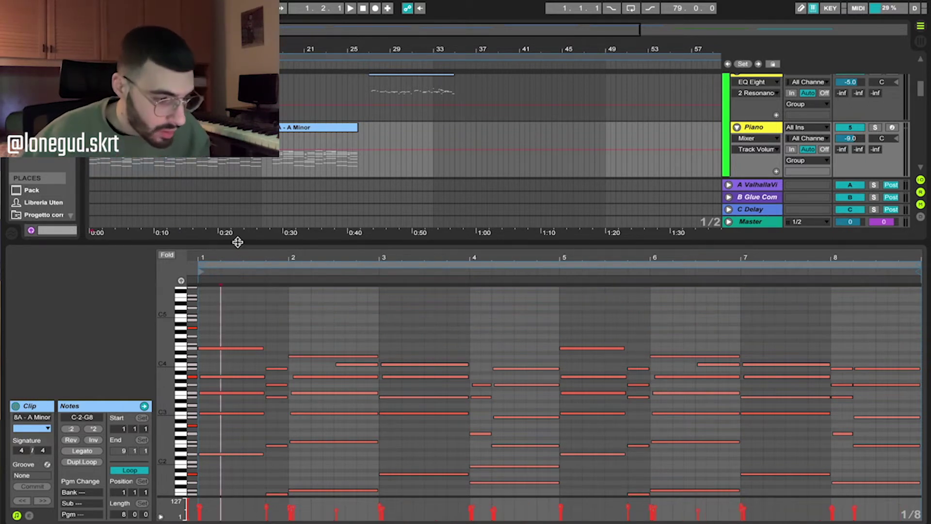
left_click_drag(236, 241, 208, 221)
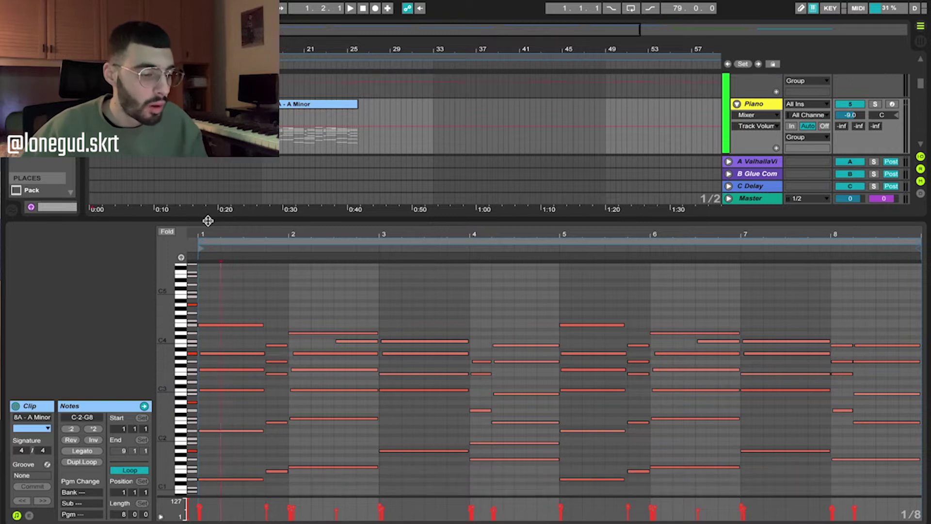
Solo the Piano track and open its first clip to review the chord notes
left_click(756, 104)
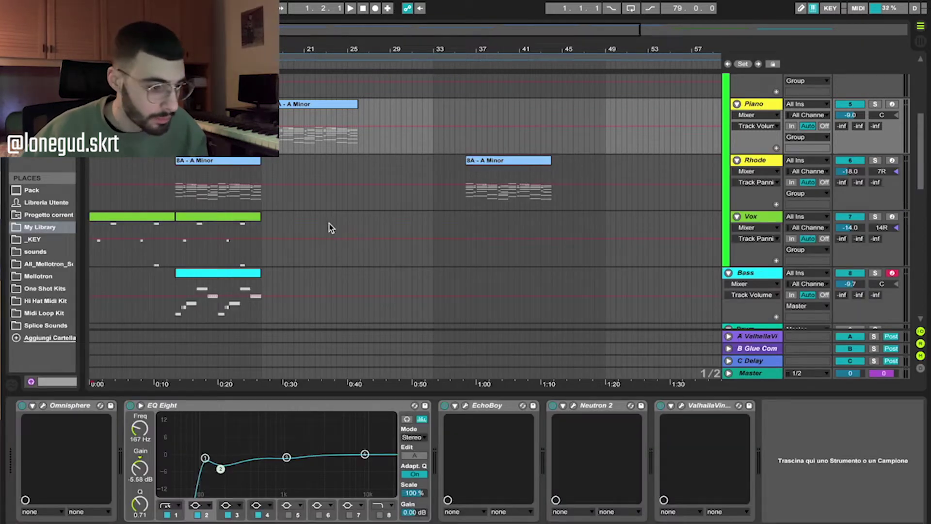
left_click(875, 104)
double_click(218, 104)
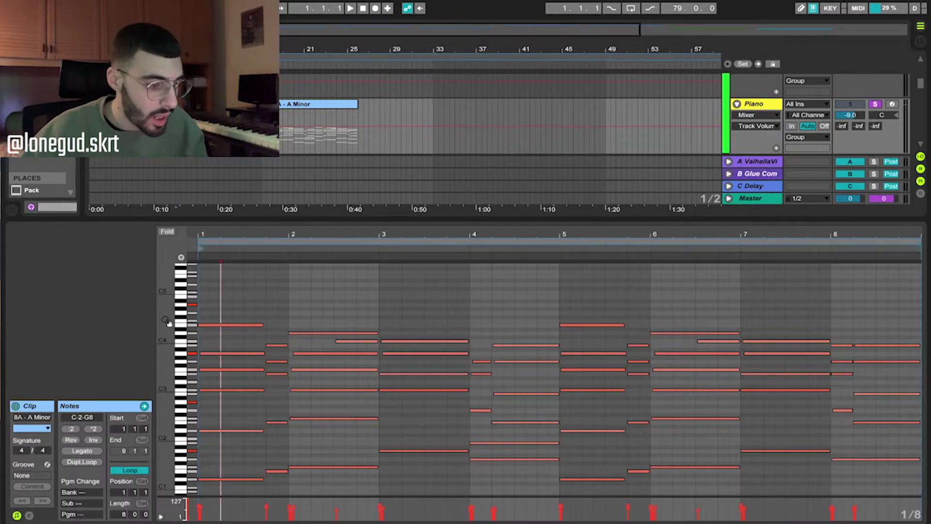
left_click_drag(165, 321, 161, 321)
scroll(189, 333, "down", 2)
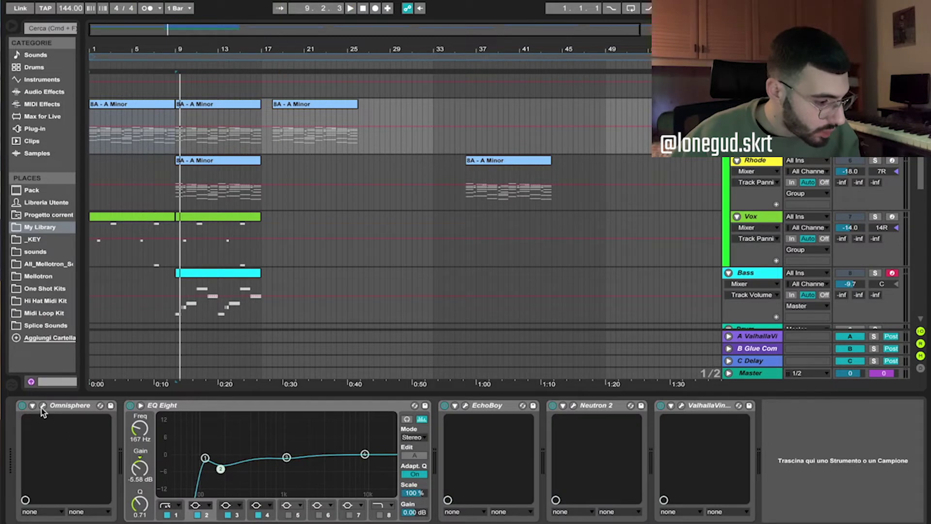
Check the Piano track's Omnisphere and EchoBoy settings, and set EQ Eight's first band to about 112 Hz
left_click(42, 407)
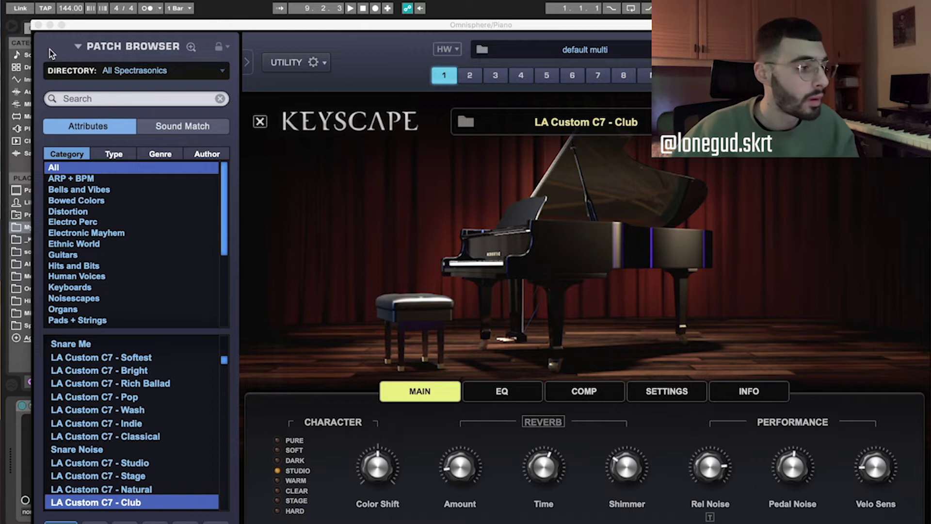
left_click(37, 25)
left_click(181, 408)
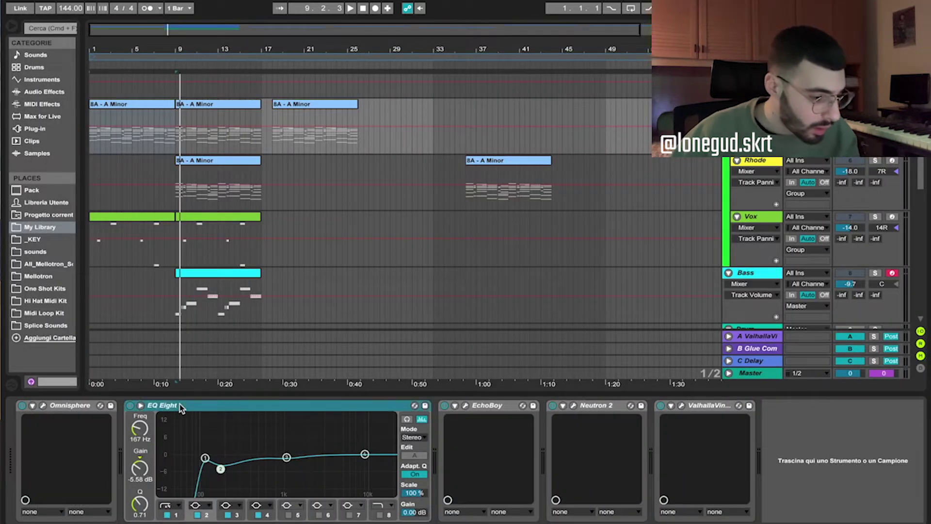
left_click_drag(206, 458, 206, 456)
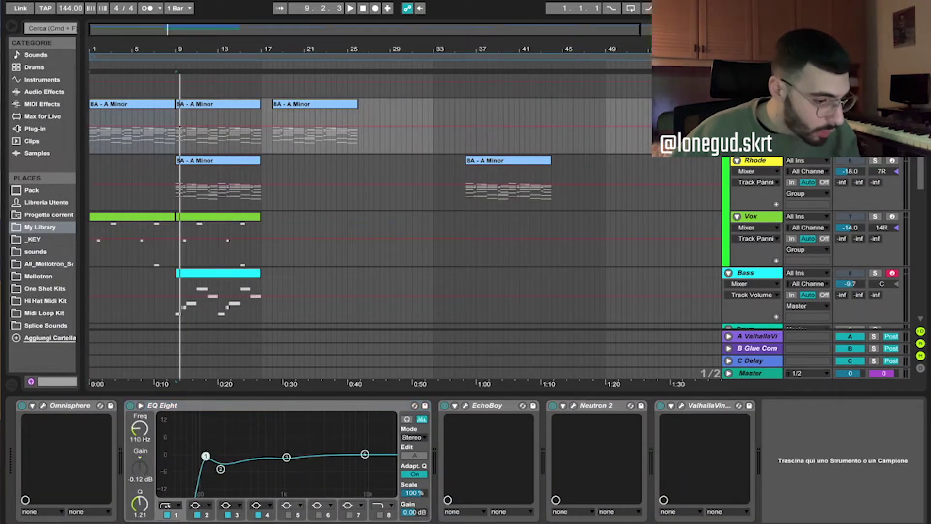
left_click(466, 406)
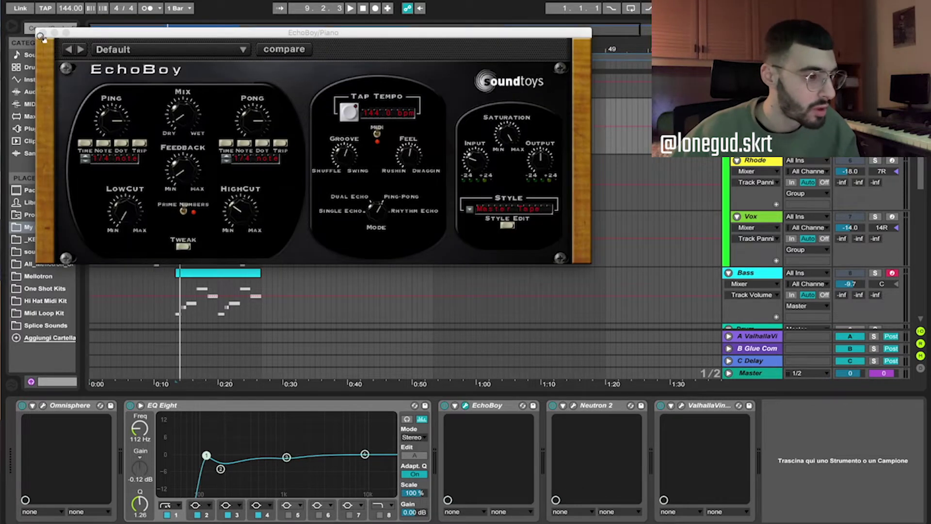
left_click(41, 36)
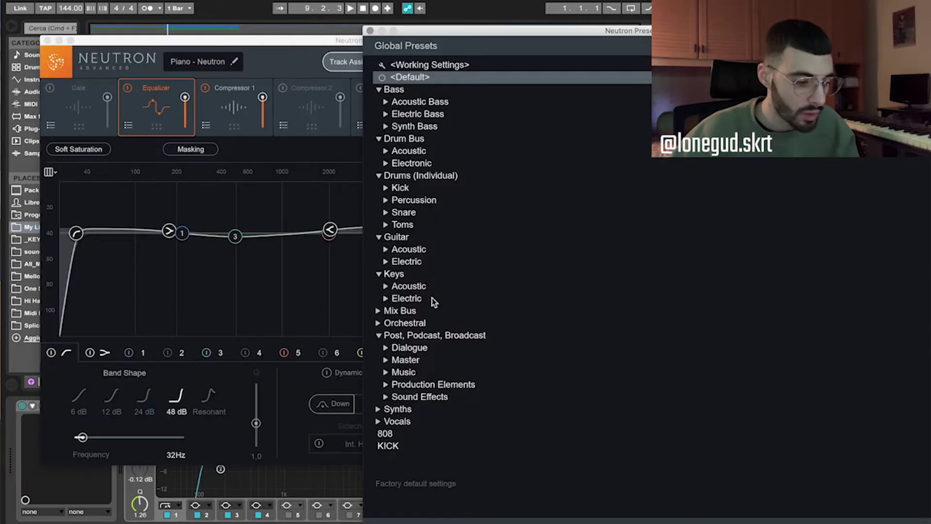
Load the Grand Piano preset from the acoustic keys category in the Piano track's Neutron 2, and check its ValhallaVintageVerb
left_click(386, 286)
scroll(412, 358, "down", 5)
scroll(427, 352, "up", 3)
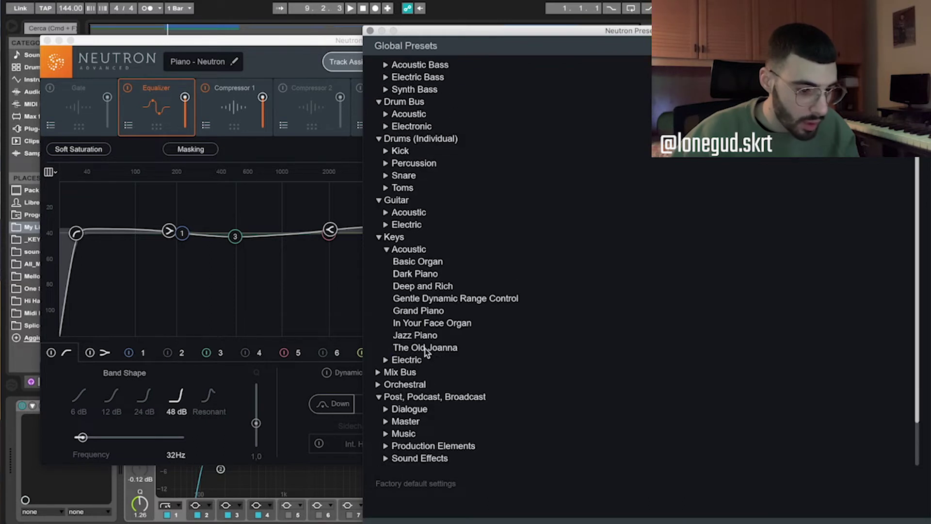
left_click(418, 314)
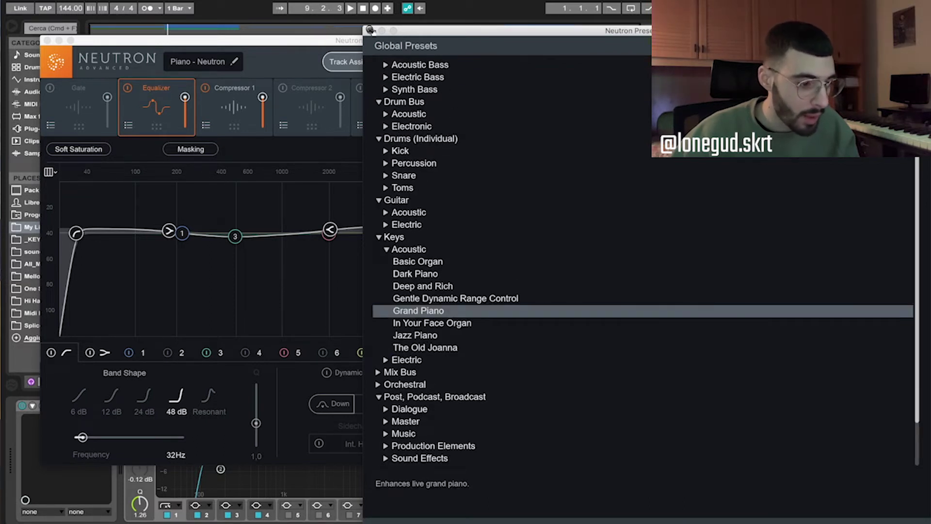
left_click(370, 31)
left_click(47, 40)
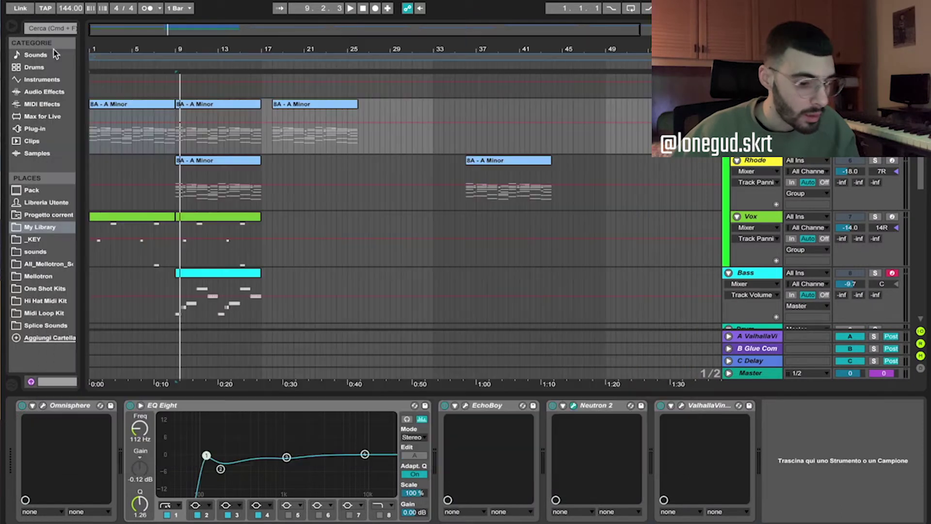
left_click(683, 405)
left_click(37, 20)
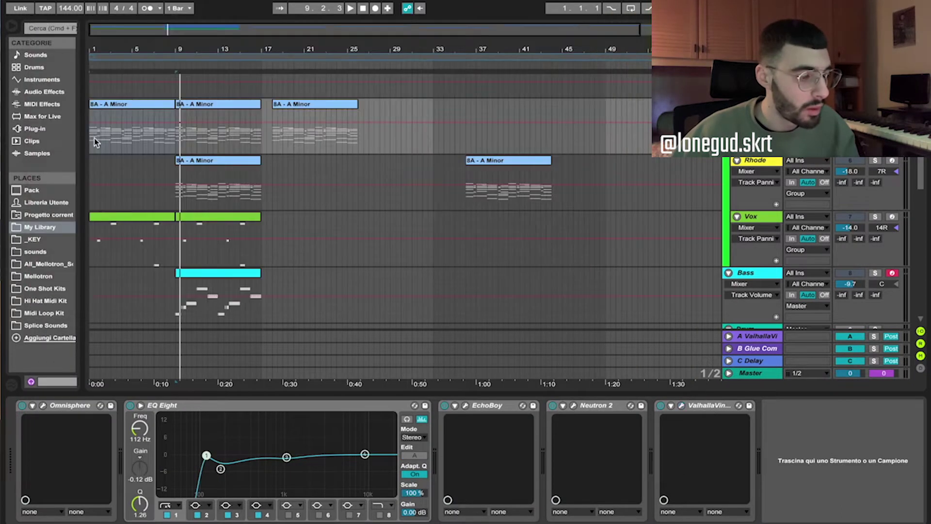
Review the melody notes in the Counter track's first clip and return to the track's device chain
scroll(97, 130, "up", 2)
left_click(97, 98)
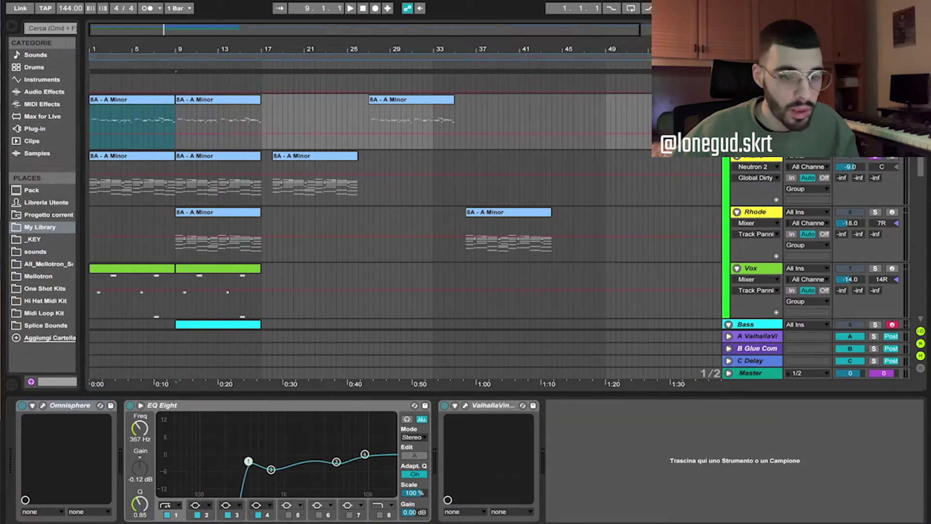
double_click(109, 100)
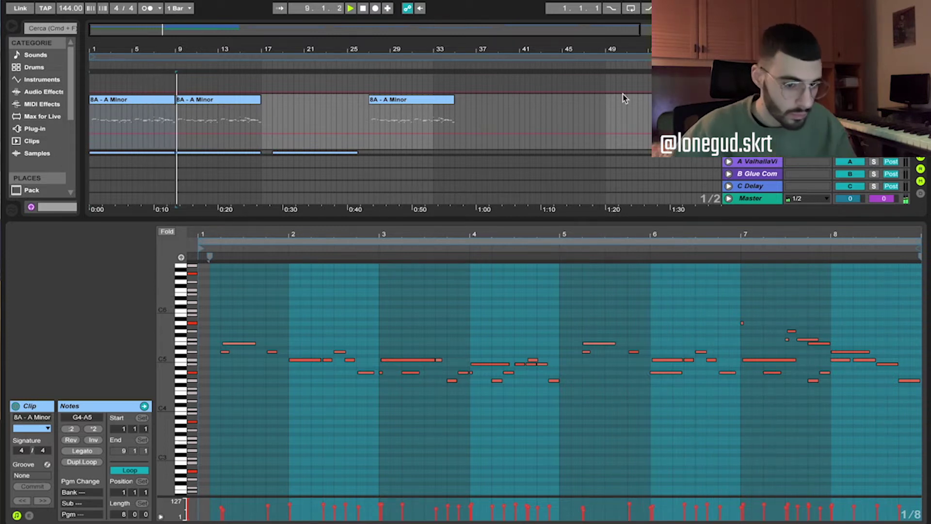
key("shift+Tab")
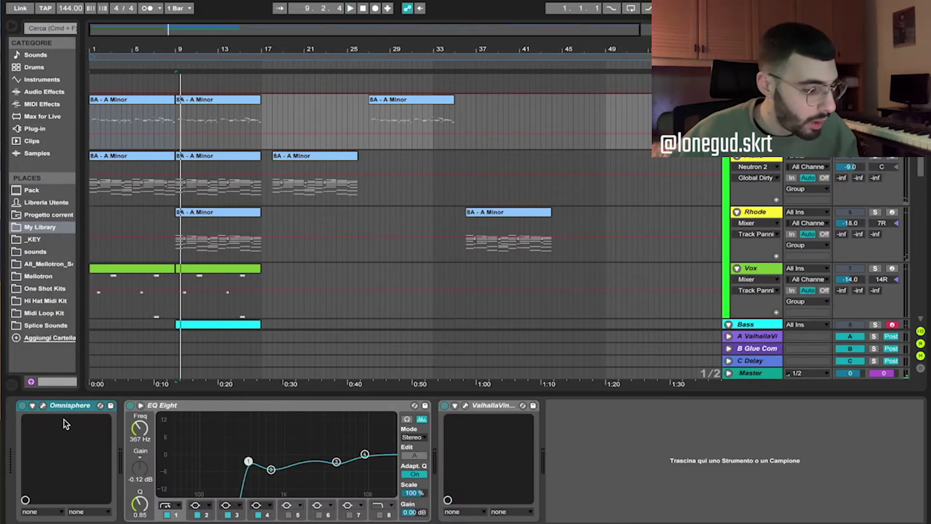
Examine the Counter track's Omnisphere patch and its ValhallaVintageVerb reverb settings
left_click(43, 406)
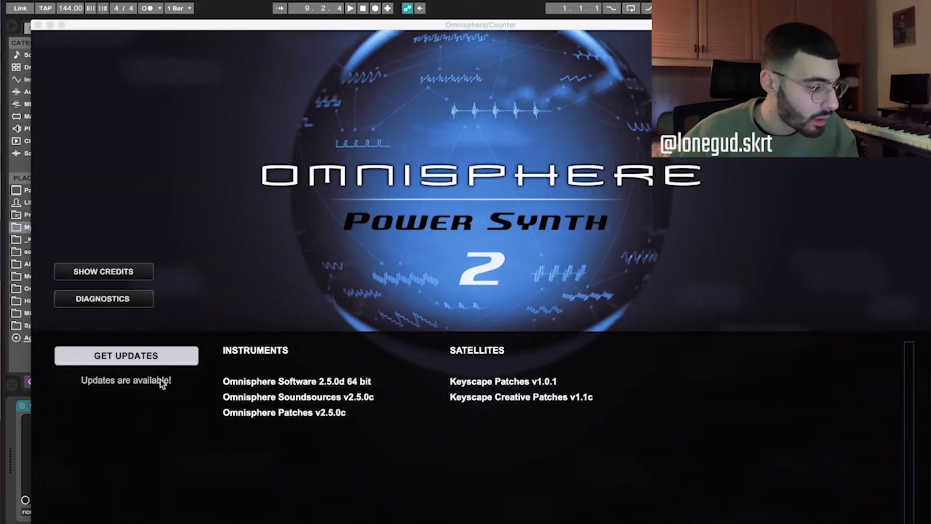
left_click(249, 234)
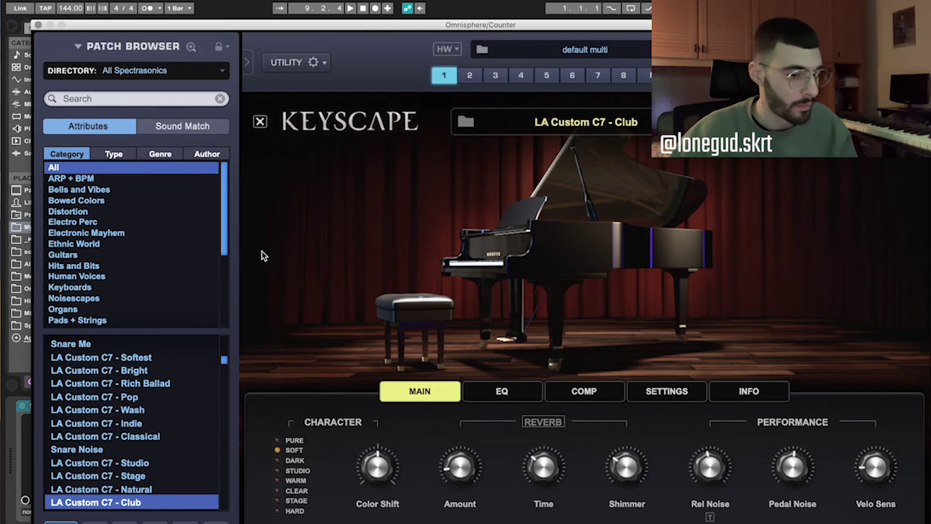
left_click(37, 25)
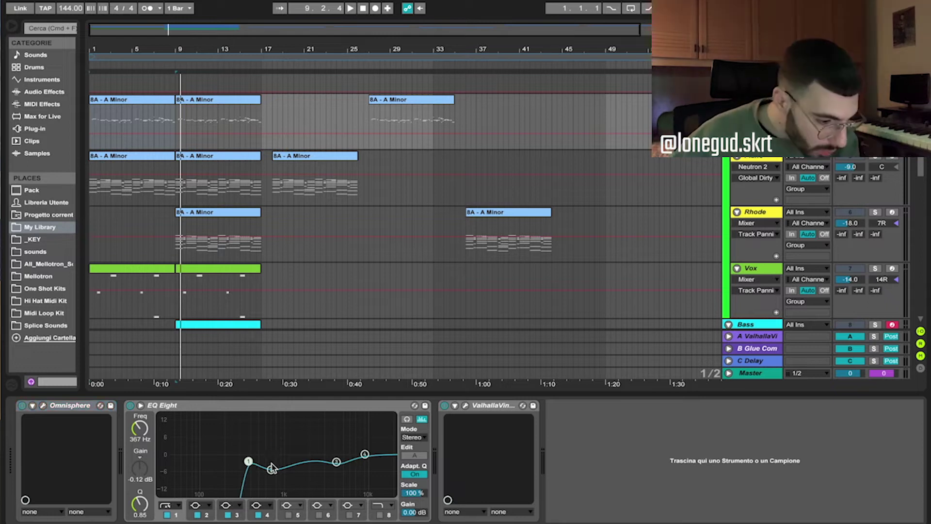
left_click(464, 407)
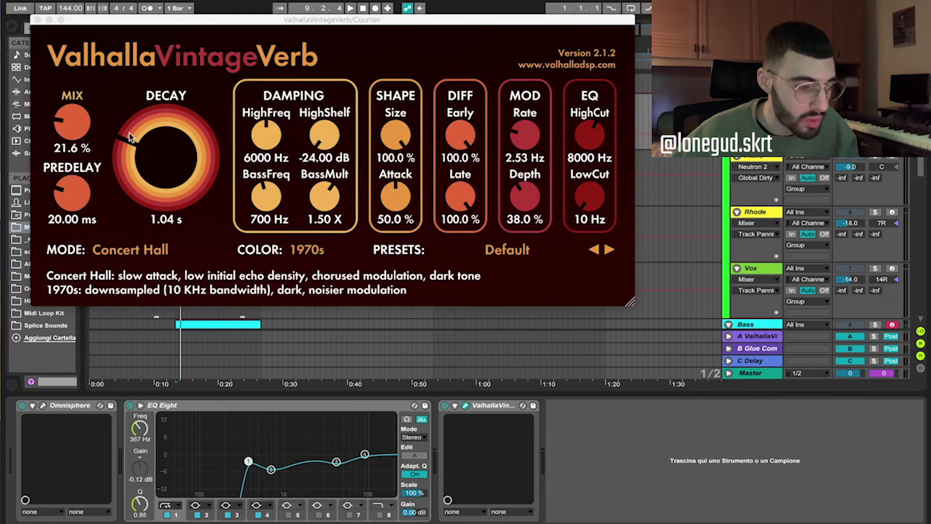
left_click(36, 20)
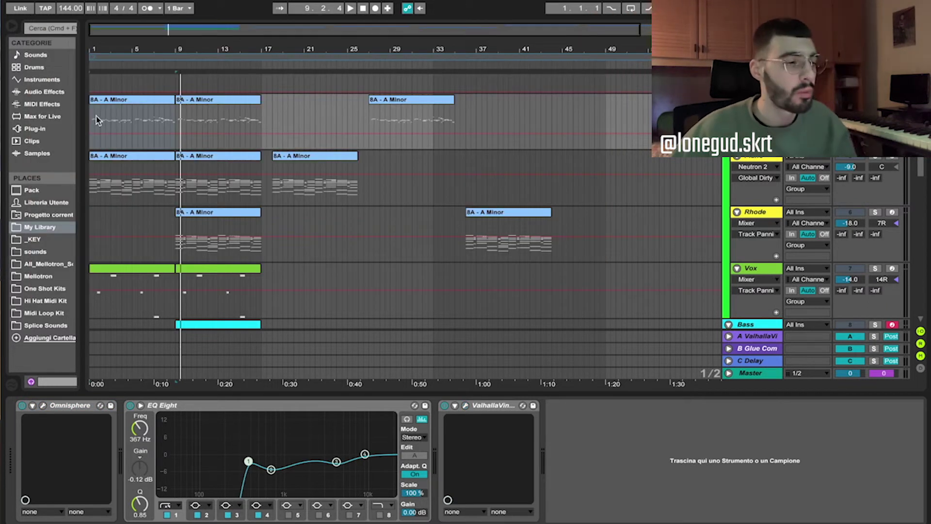
Place the insert marker at bar 1 on the Counter track and check the Rhode track's Omnisphere patch
scroll(109, 162, "up", 2)
left_click(91, 144)
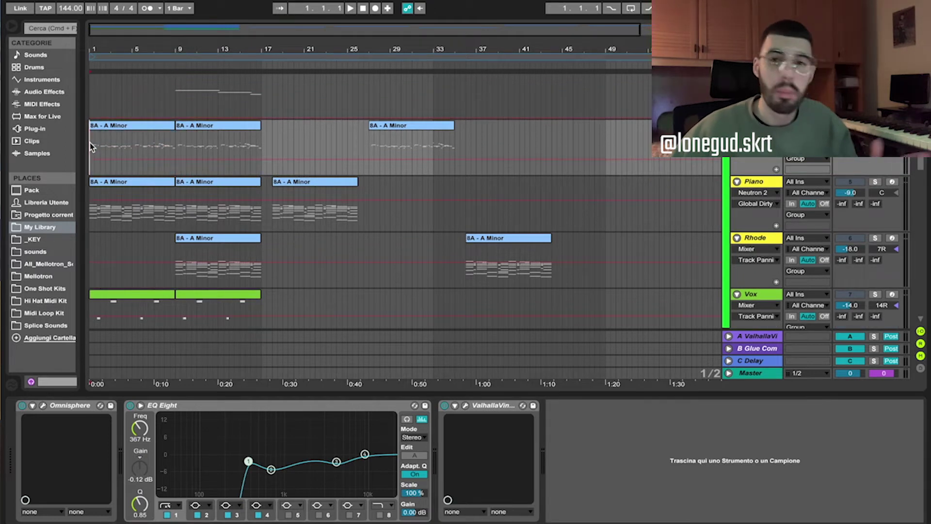
scroll(92, 143, "up", 2)
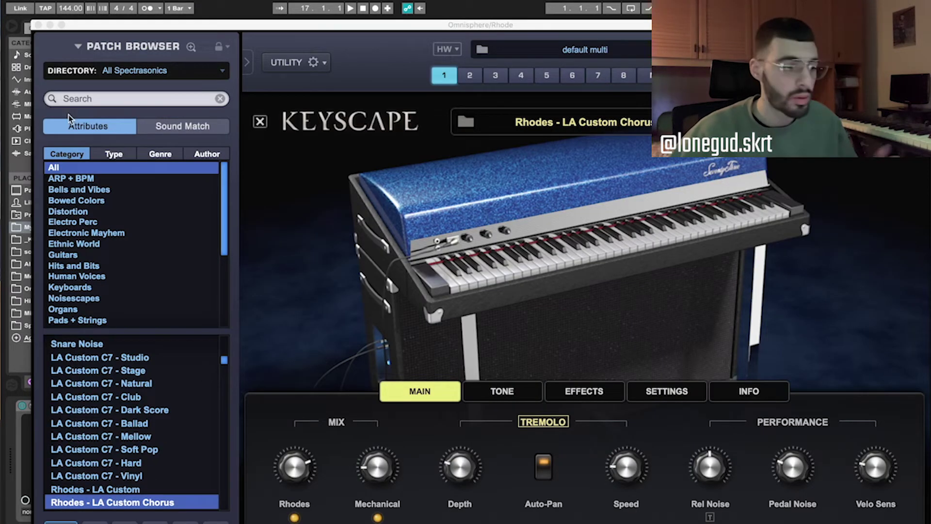
left_click(38, 25)
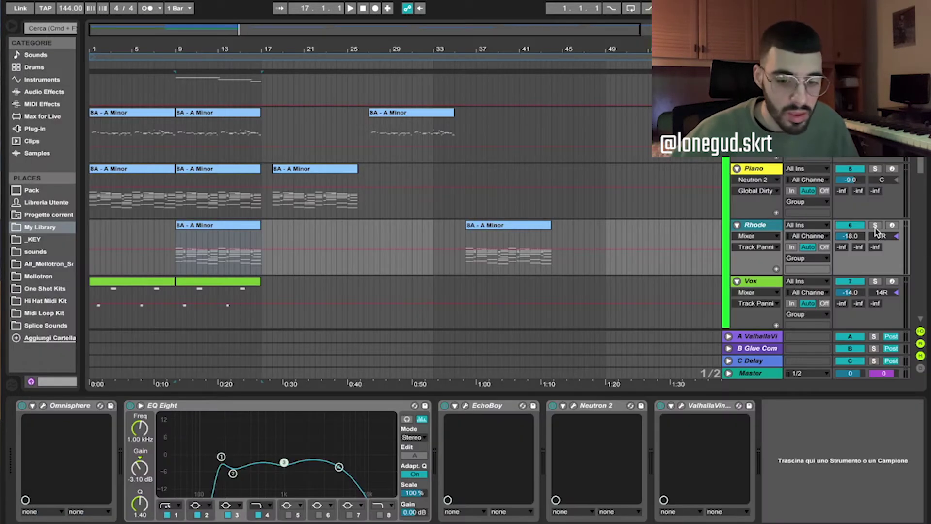
Solo the Rhode track, review the chords in its clip at bar 9, and select that clip in the arrangement
double_click(224, 223)
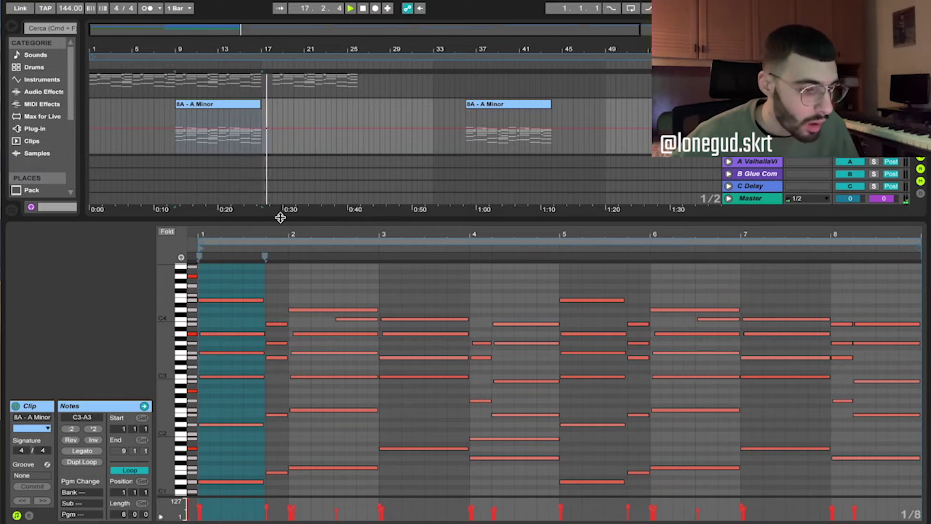
left_click(228, 220)
scroll(207, 146, "up", 5)
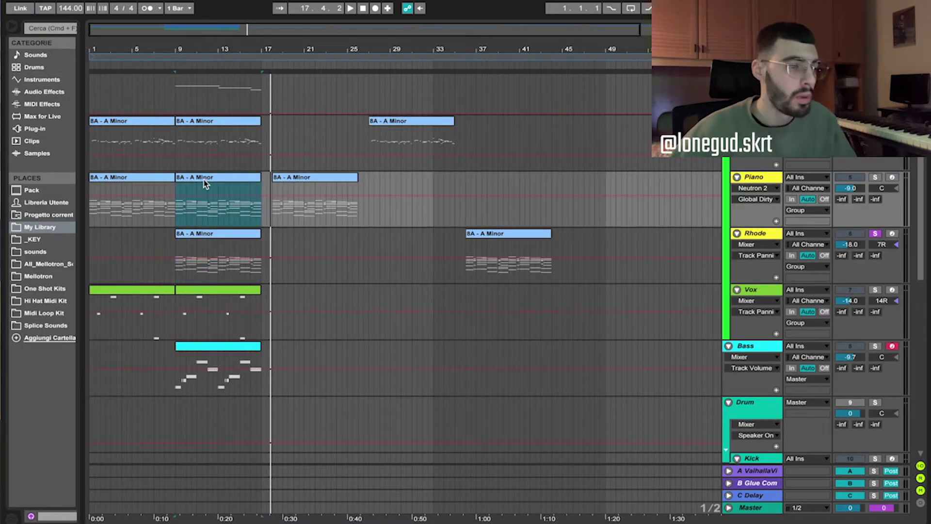
left_click(215, 236)
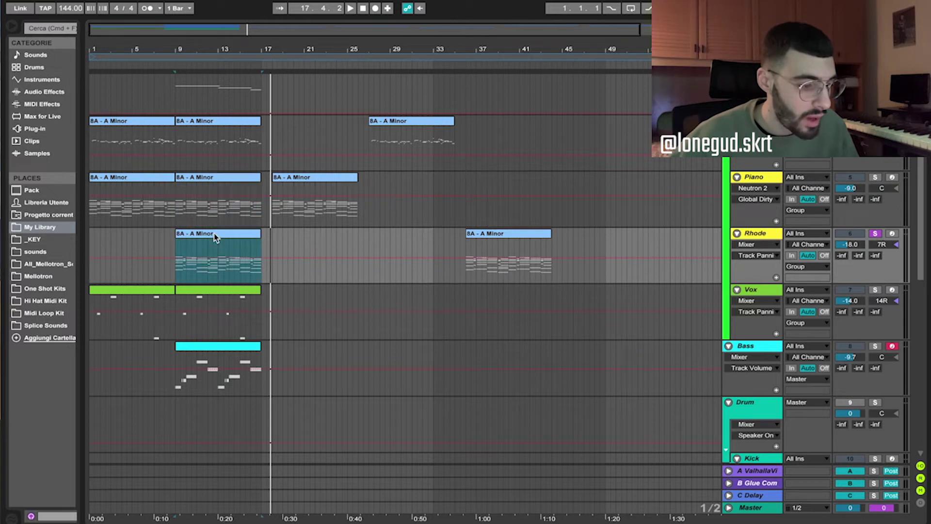
Check the Rhode track's EchoBoy settings and load the Grand Piano preset from the acoustic keys category in its Neutron 2
double_click(756, 235)
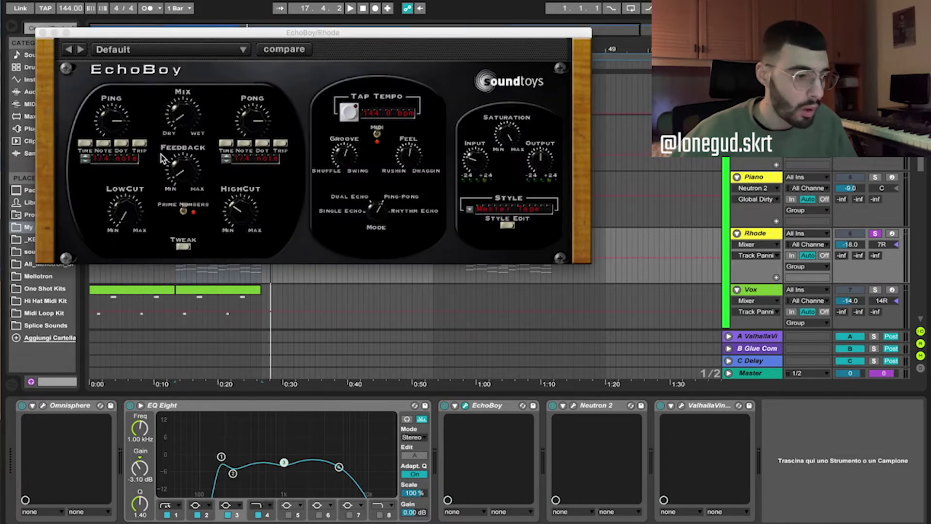
left_click(43, 33)
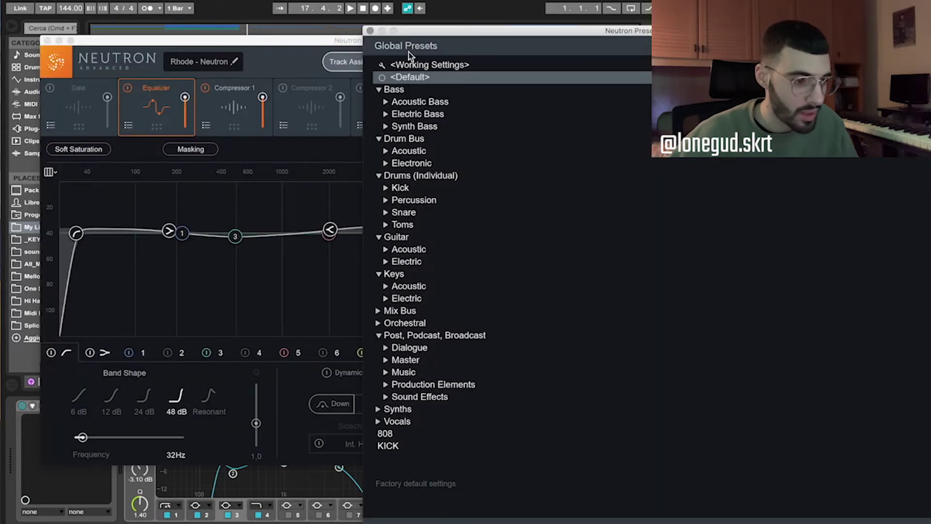
left_click(386, 286)
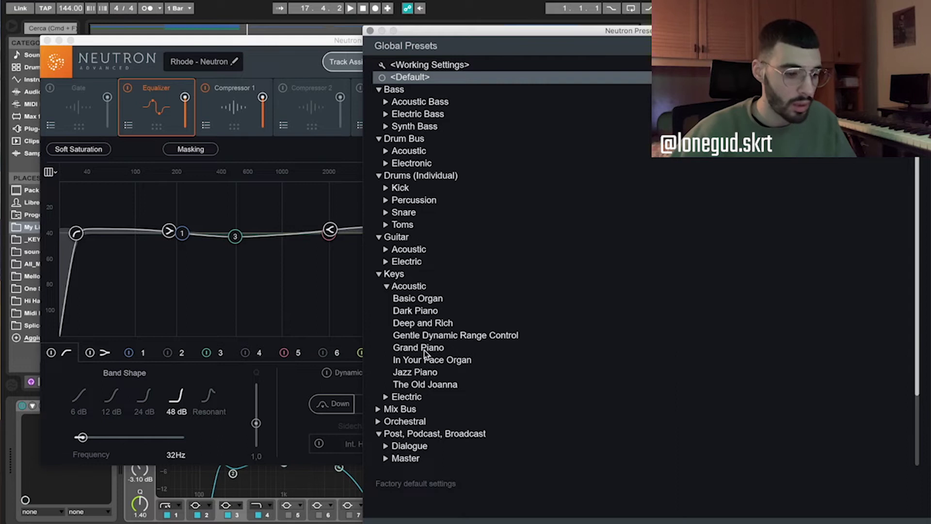
left_click(422, 349)
left_click(370, 31)
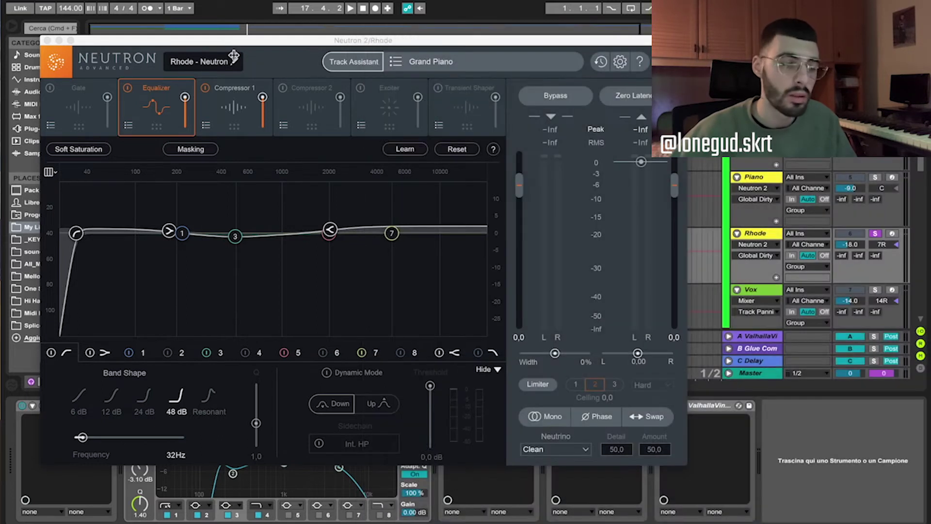
left_click(48, 41)
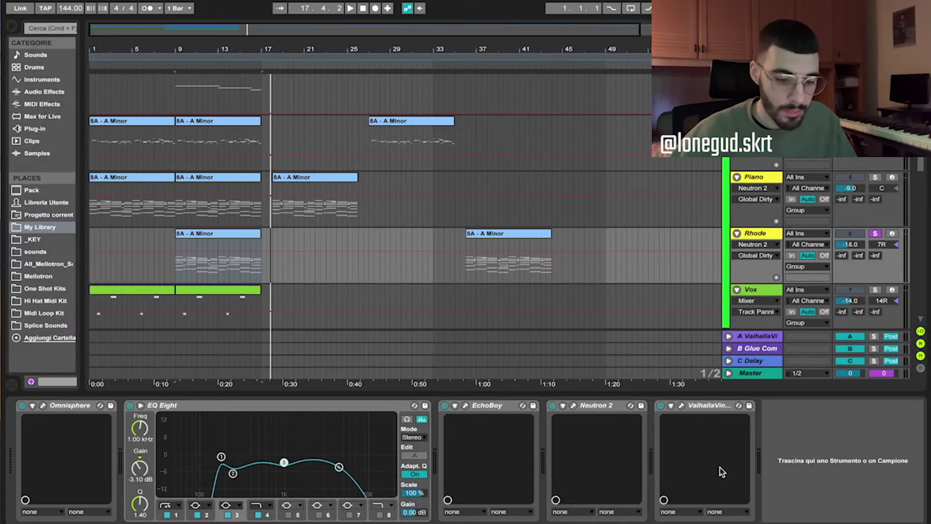
Check the Rhode track's ValhallaVintageVerb settings and the Guitar track's Kontakt instrument
left_click(682, 405)
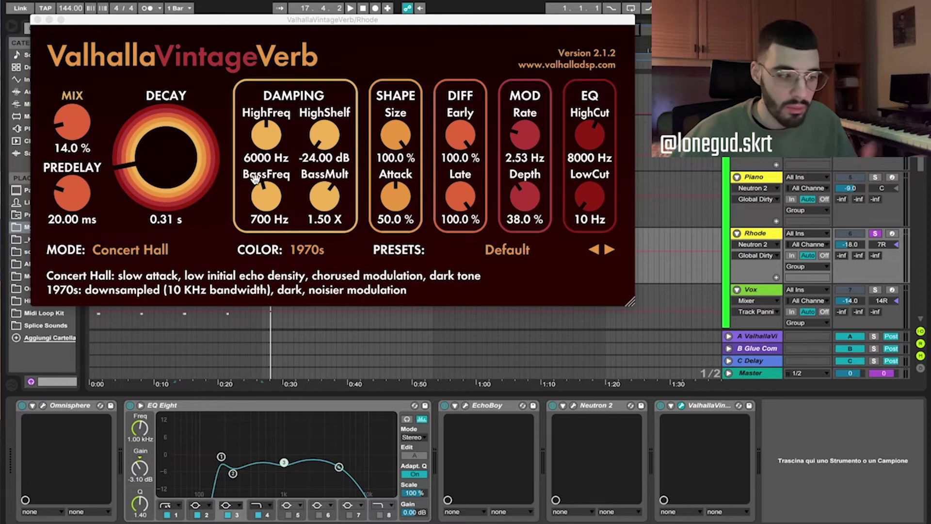
left_click(38, 20)
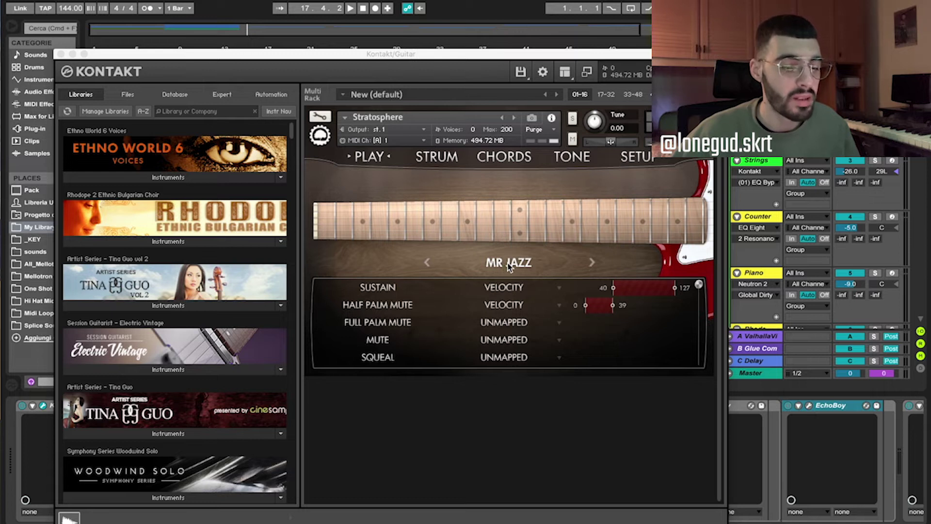
left_click(60, 54)
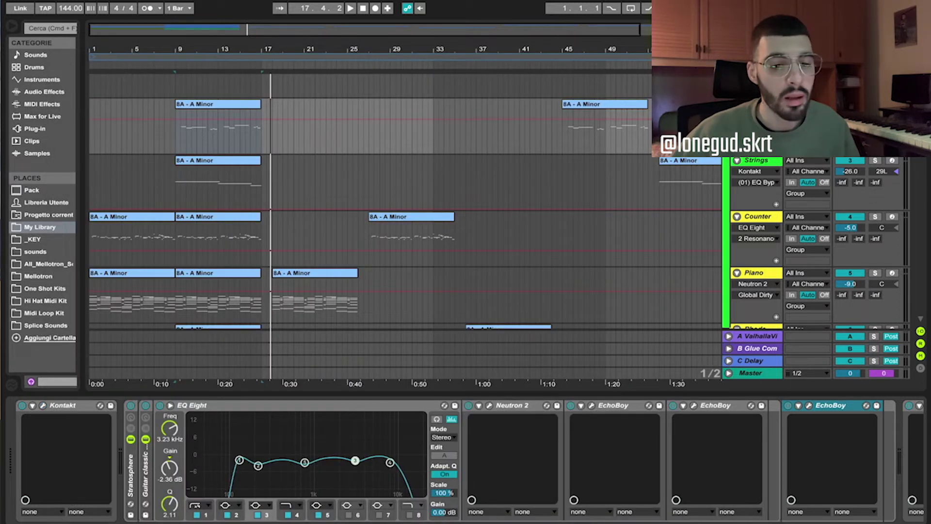
Play the Guitar track from bar 9 and open its clip there to review the MIDI notes
left_click(176, 134)
key("space")
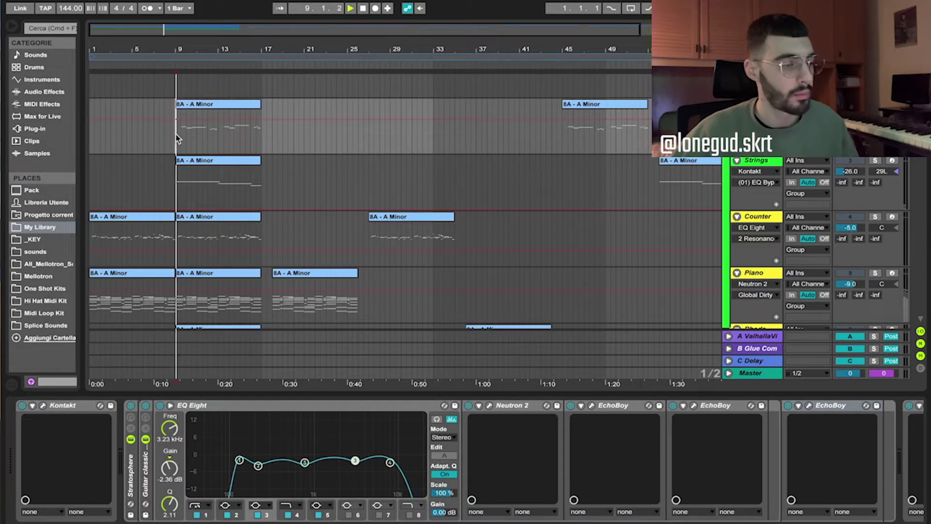
double_click(199, 104)
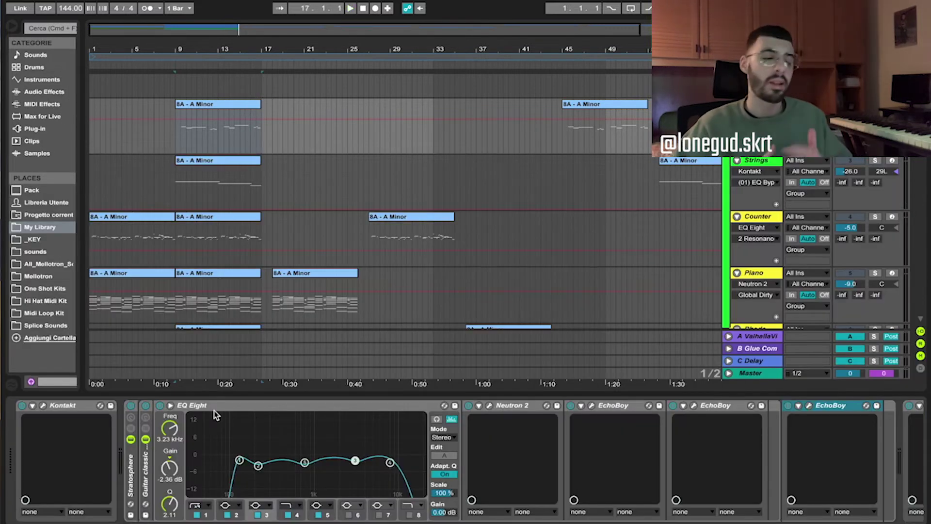
Move band 1 of the Guitar track's EQ Eight to 134 Hz and check the track's Neutron 2 equalizer and preset list
left_click_drag(239, 460, 243, 460)
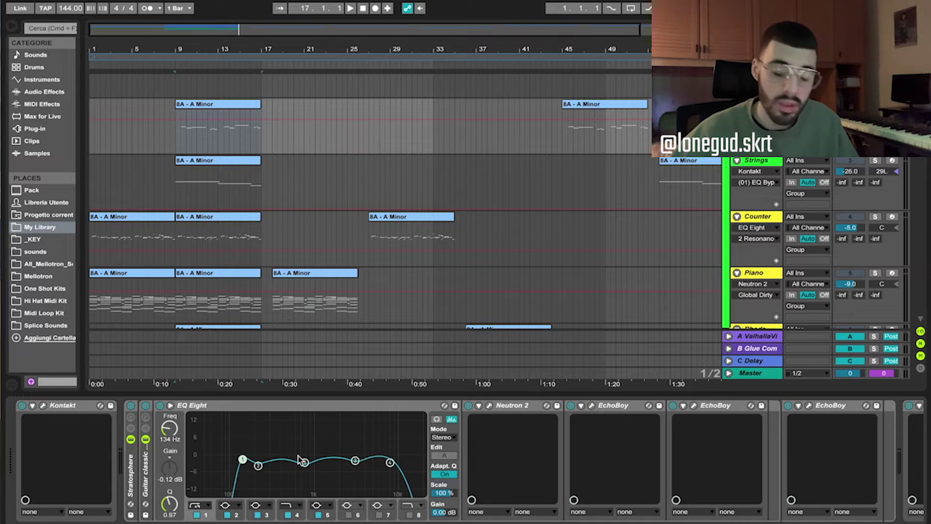
left_click(490, 407)
left_click(423, 54)
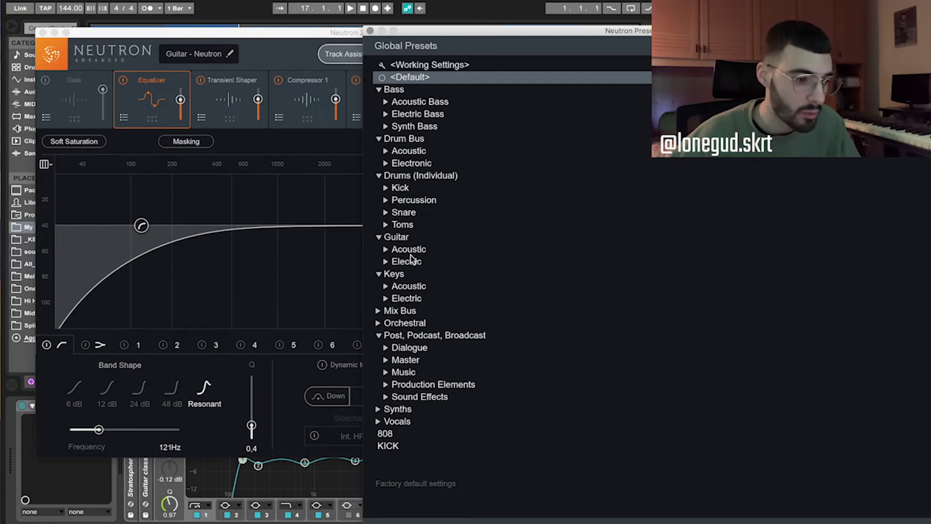
left_click(370, 31)
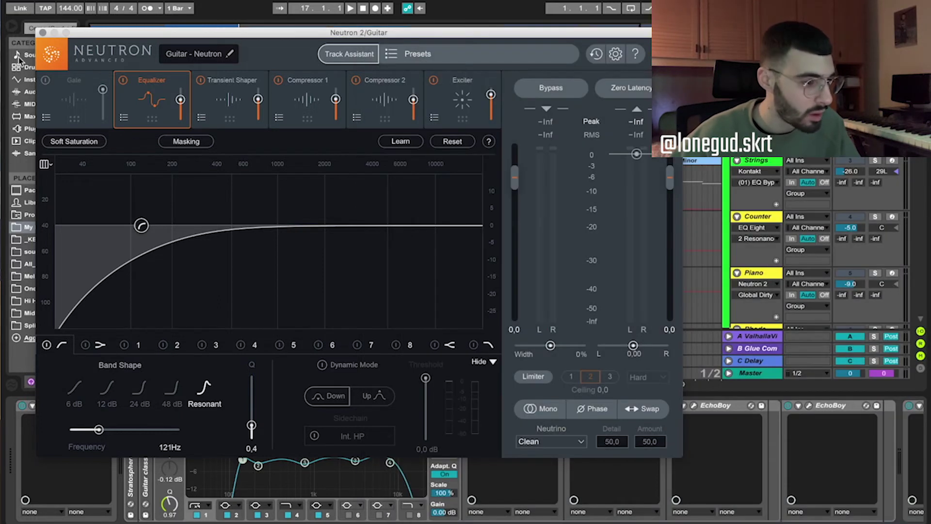
left_click(42, 32)
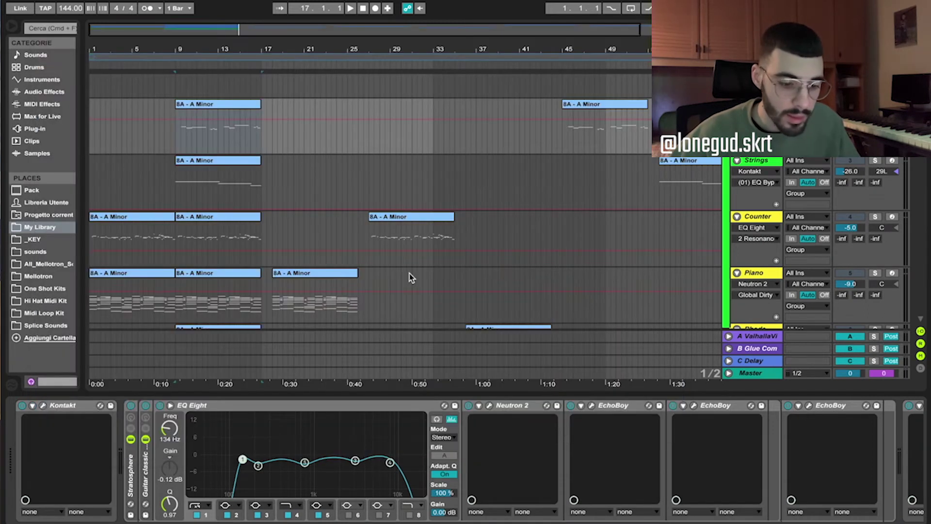
Examine the settings of the Guitar track's three EchoBoy delays one after another
left_click(591, 408)
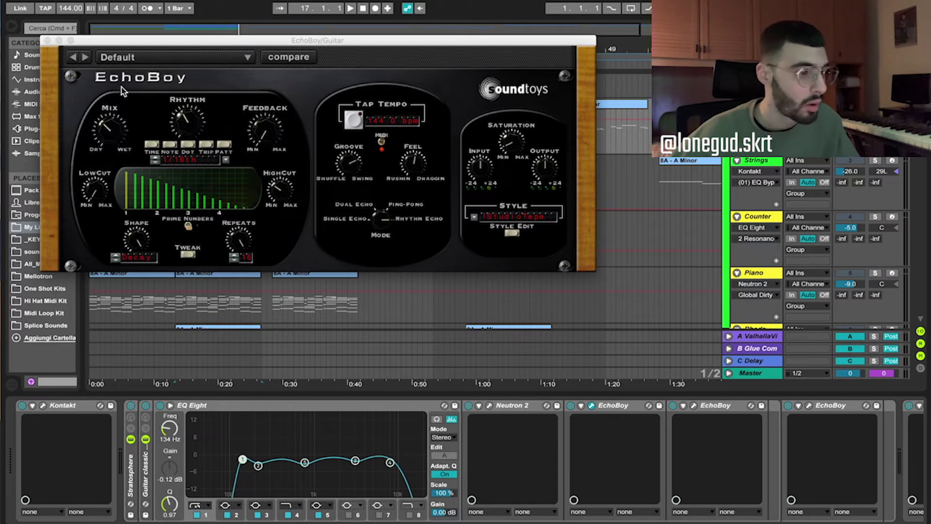
left_click(591, 405)
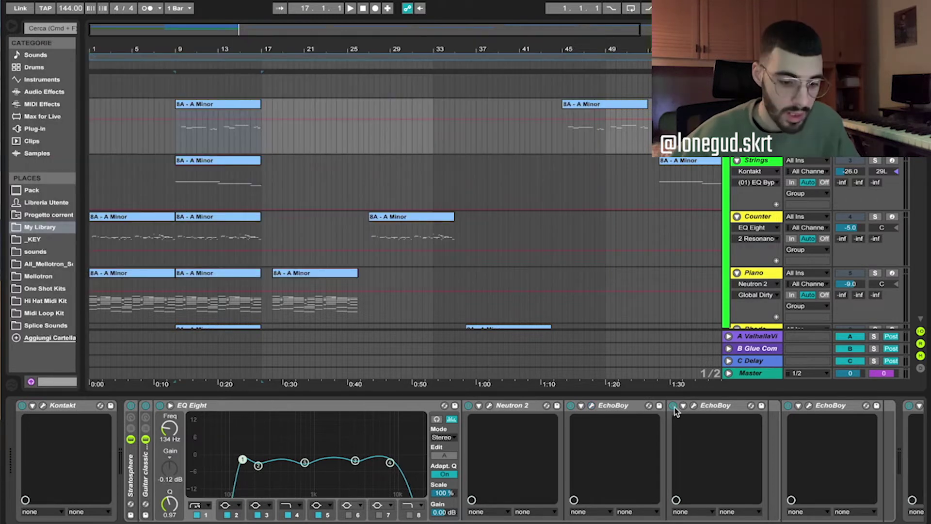
left_click(694, 406)
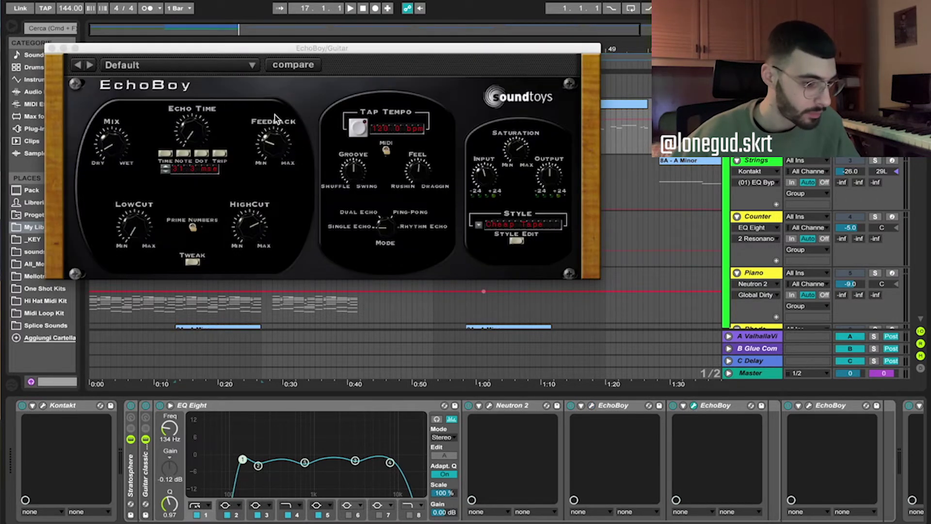
left_click(52, 48)
left_click(809, 406)
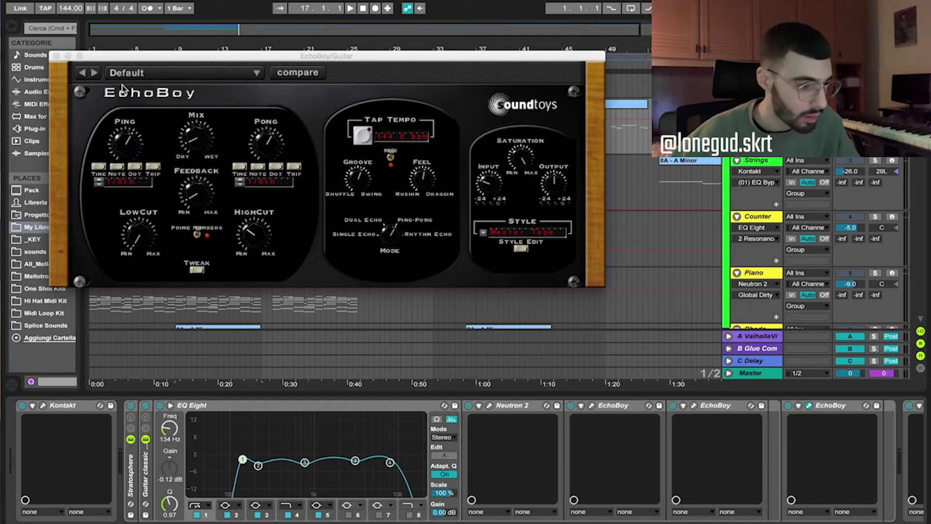
left_click(56, 56)
Check the ValhallaVintageVerb reverb settings at the end of the Guitar track's effect chain
scroll(804, 410, "right", 6)
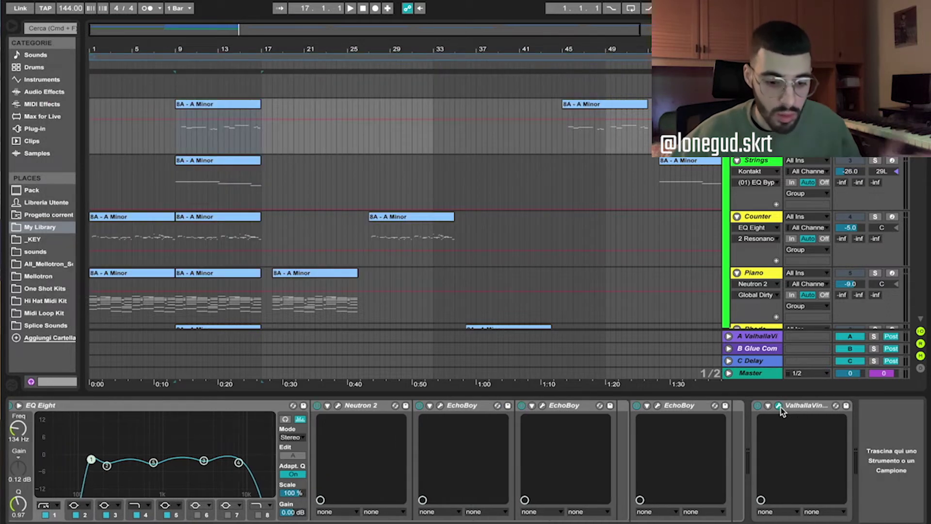
left_click(780, 407)
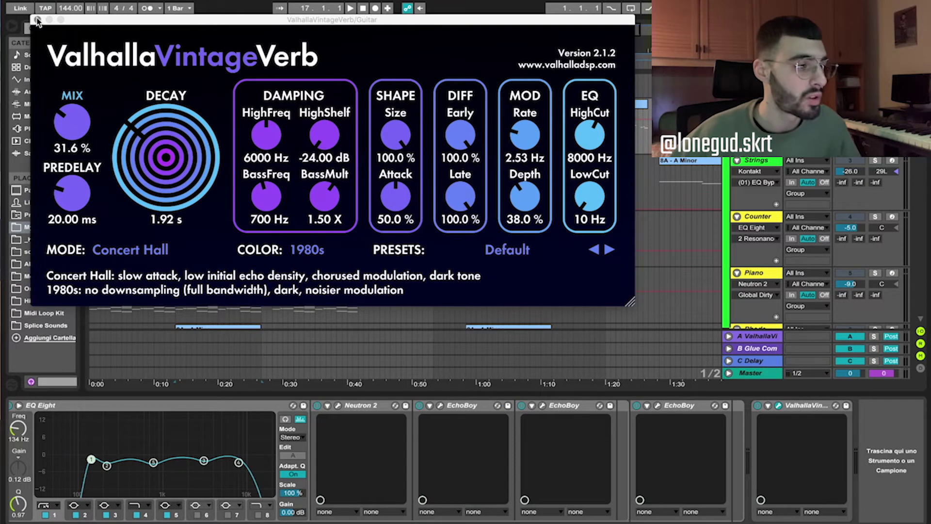
left_click(37, 20)
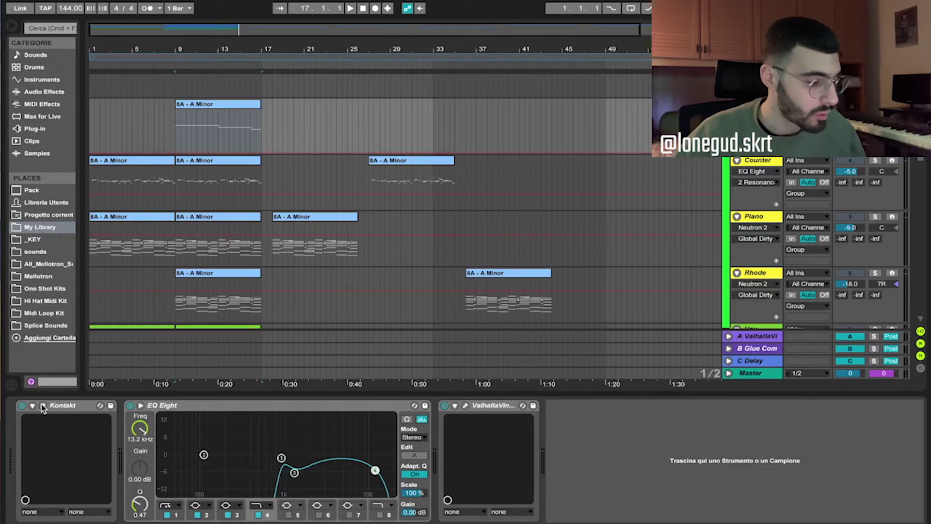
Check the Strings track's Kontakt instrument, and open and play the track's clip at bar 9
left_click(43, 406)
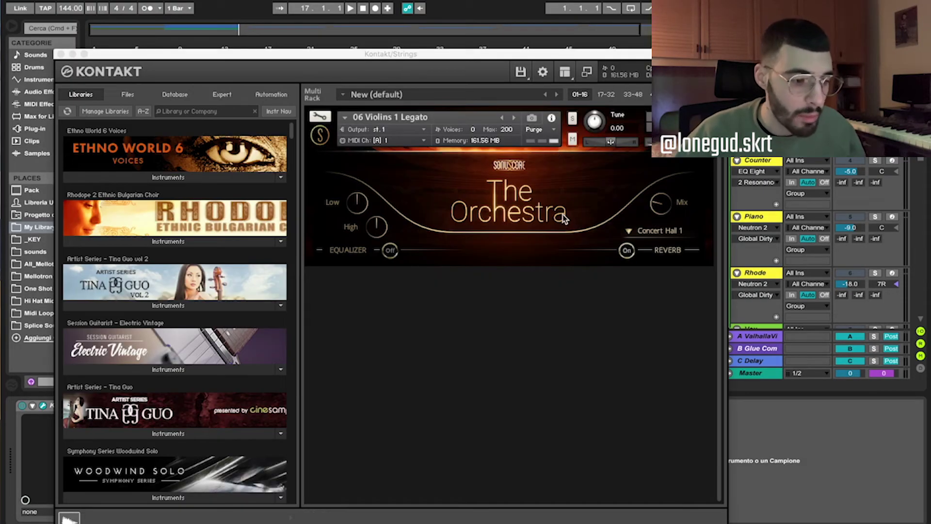
left_click(61, 53)
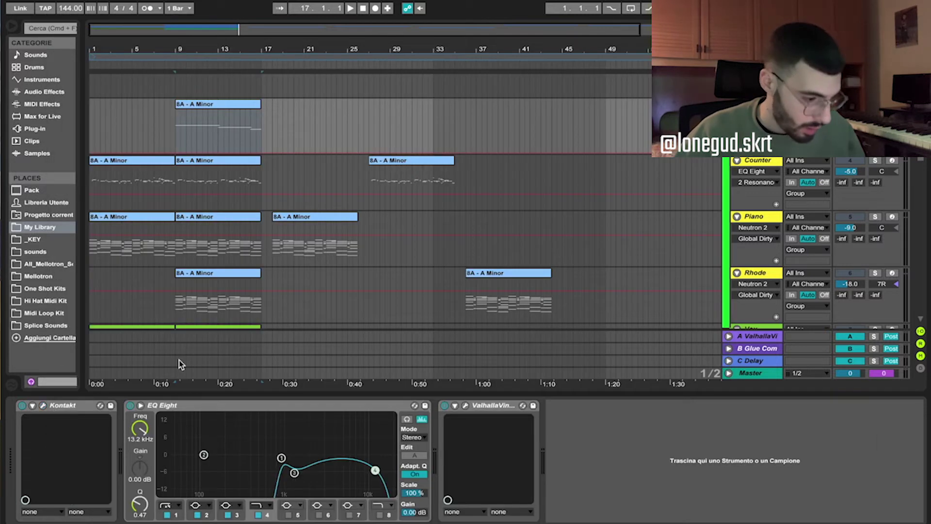
double_click(202, 104)
key("space")
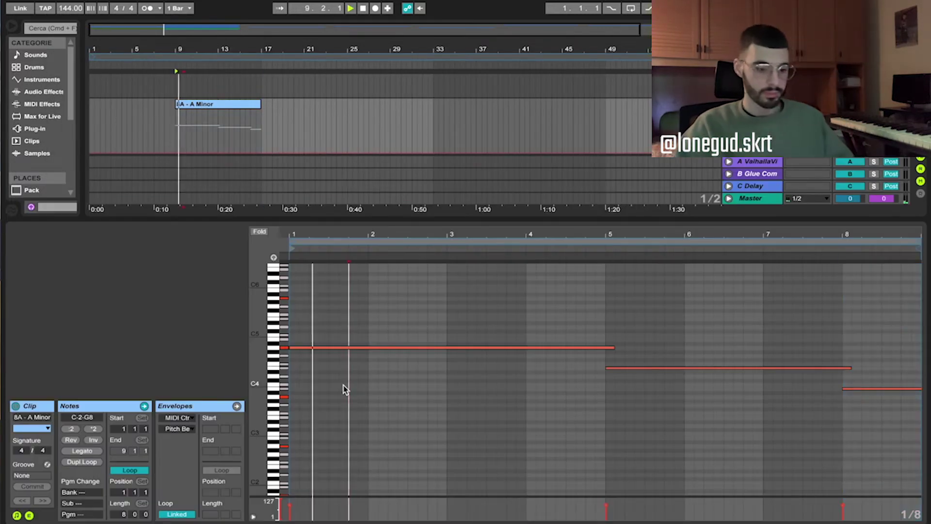
Examine the long notes in the Strings clip up close and open the track's ValhallaVintageVerb
left_click(343, 386)
left_click_drag(447, 238, 446, 227)
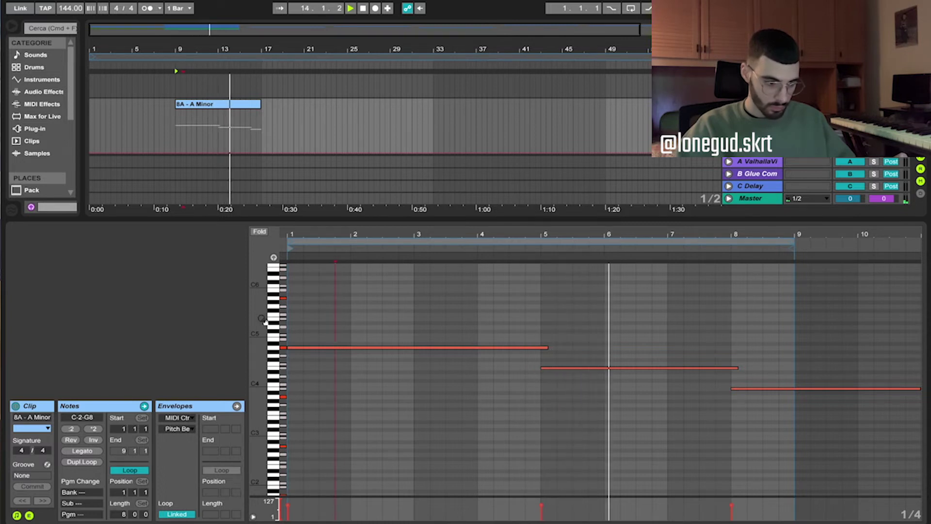
left_click_drag(262, 319, 282, 319)
scroll(306, 327, "down", 3)
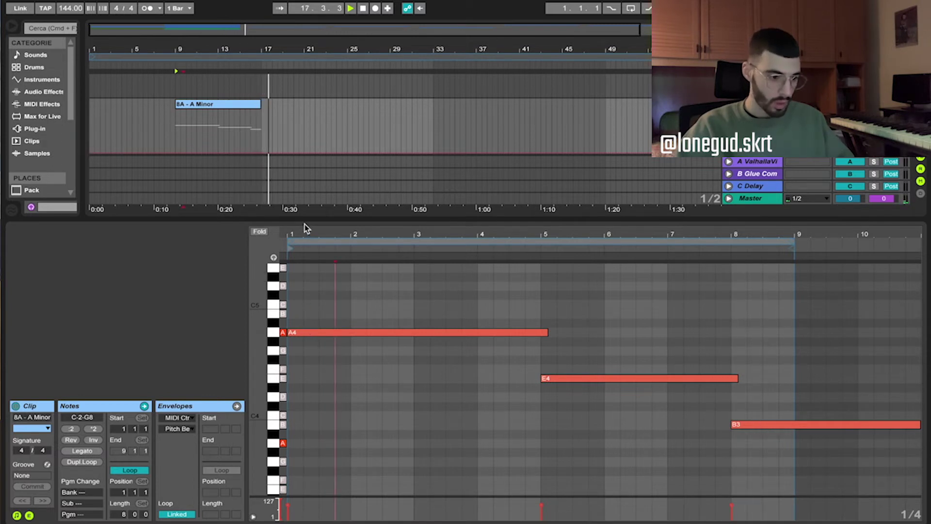
left_click(133, 202)
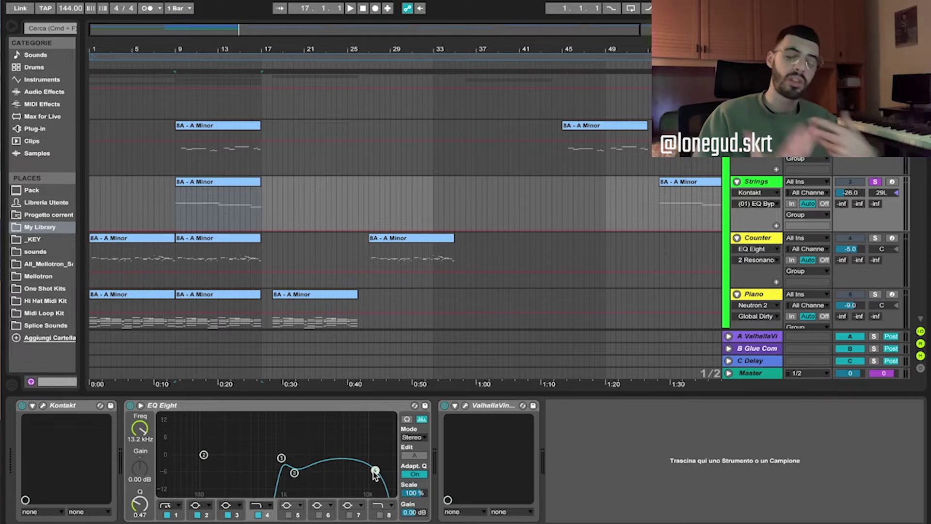
left_click(466, 405)
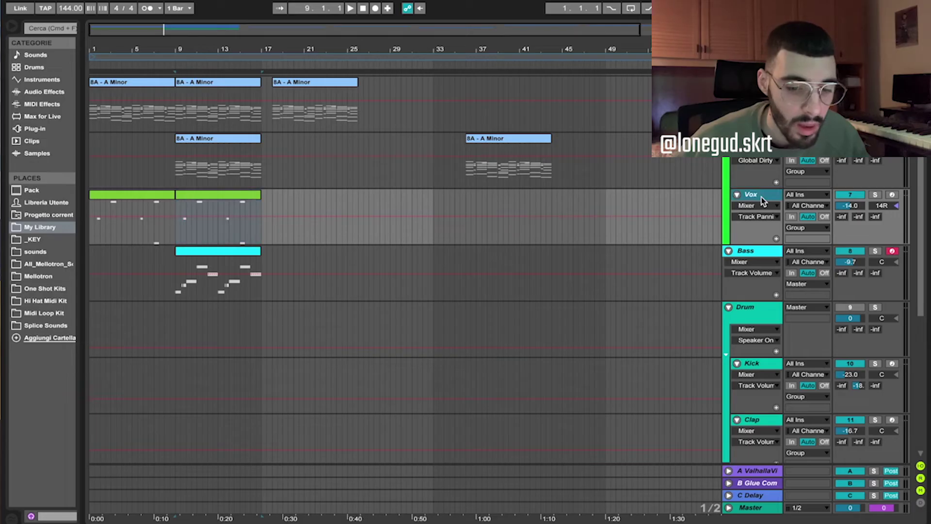
Solo the Vox track, open its clip at bar 9 and play it
left_click(179, 226)
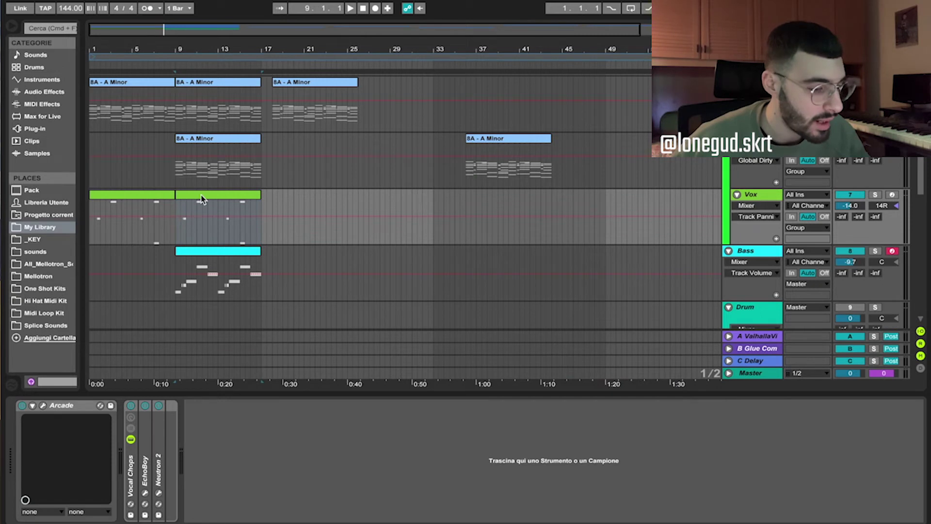
left_click(875, 194)
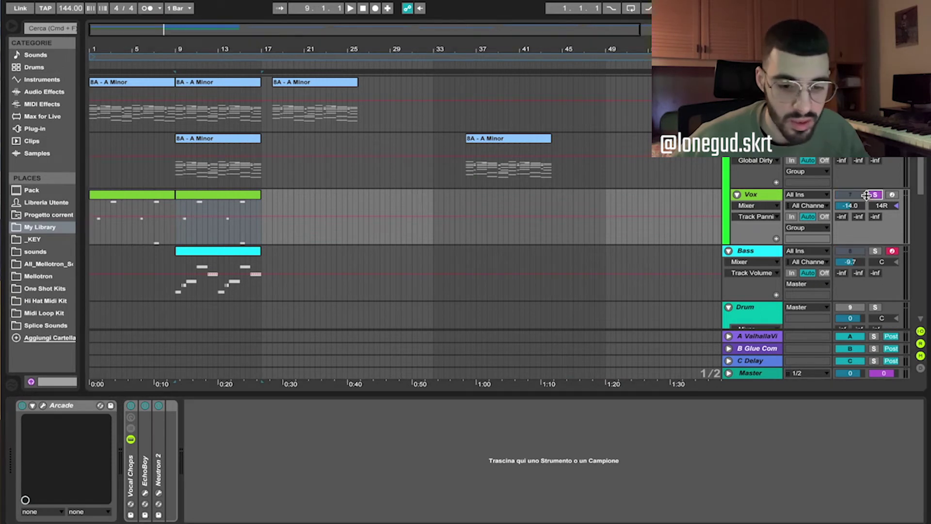
double_click(249, 197)
key("space")
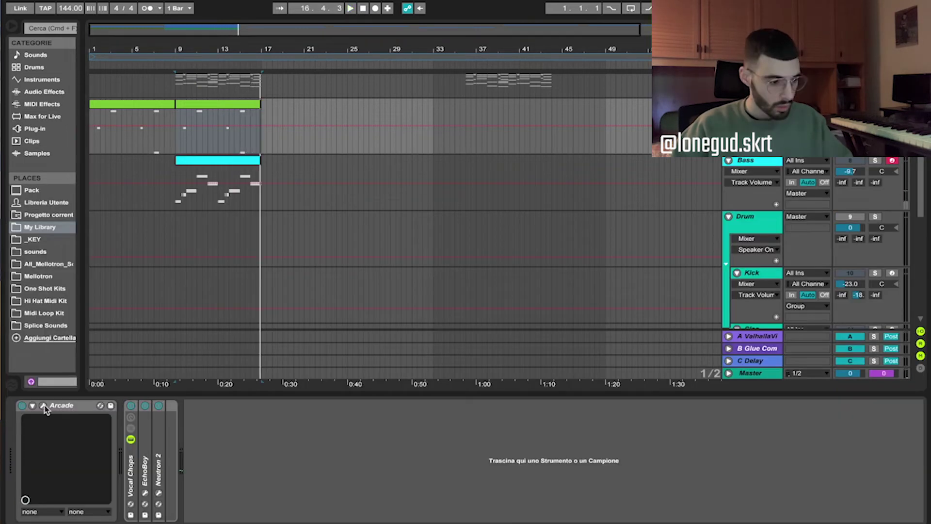
Check the Vox track's Arcade instrument and the EchoBoy settings inside its Vocal Chops rack
left_click(44, 406)
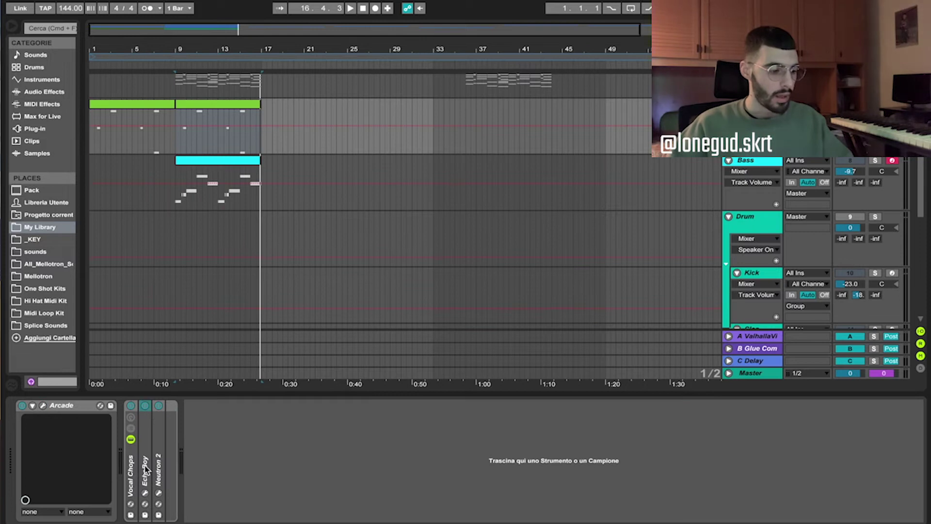
double_click(145, 466)
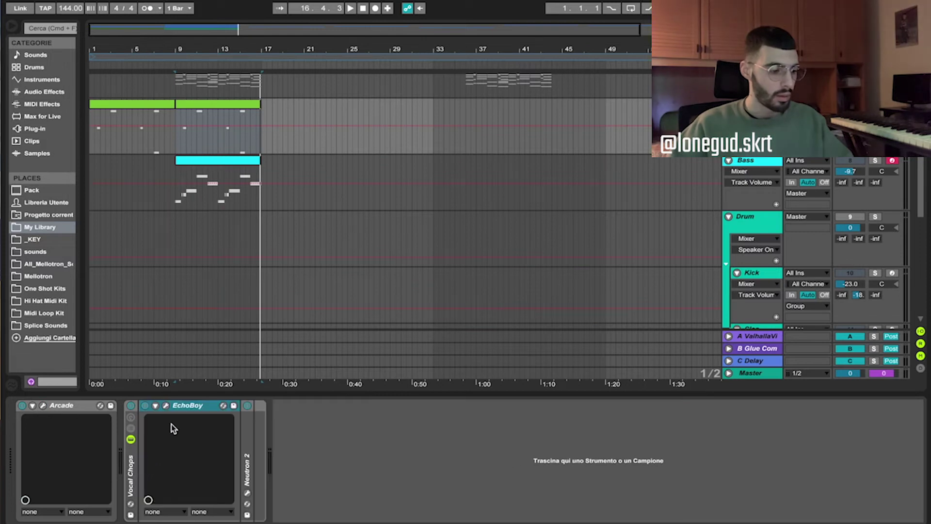
left_click(165, 405)
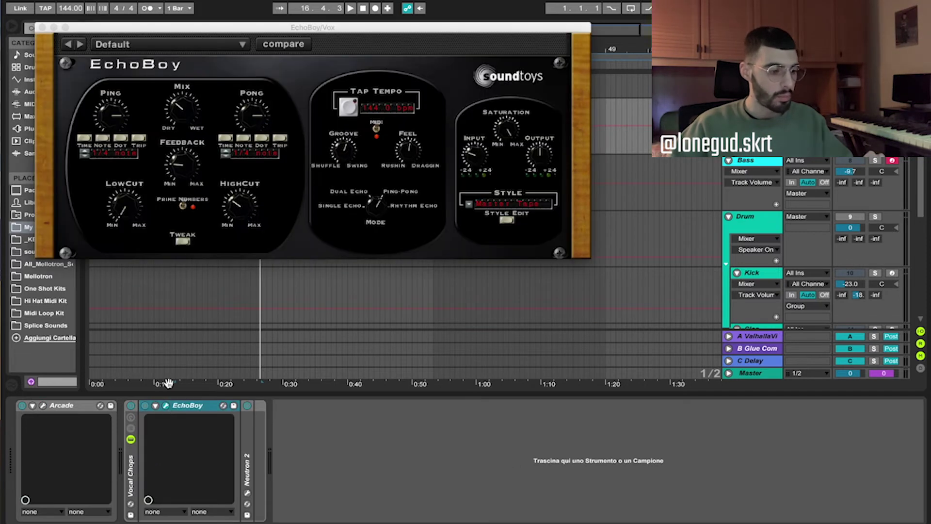
left_click(43, 28)
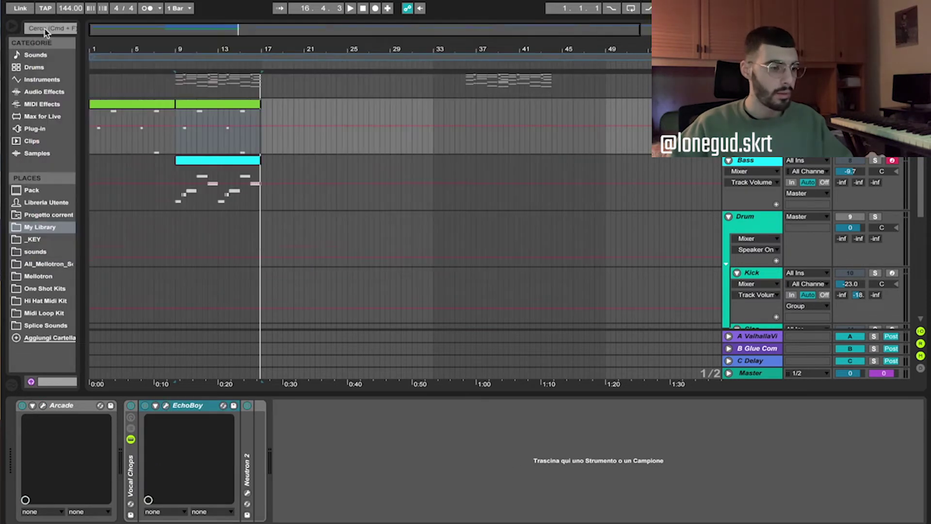
Load the Vocal Telephone Effect preset in the Vox track's Neutron 2
double_click(248, 440)
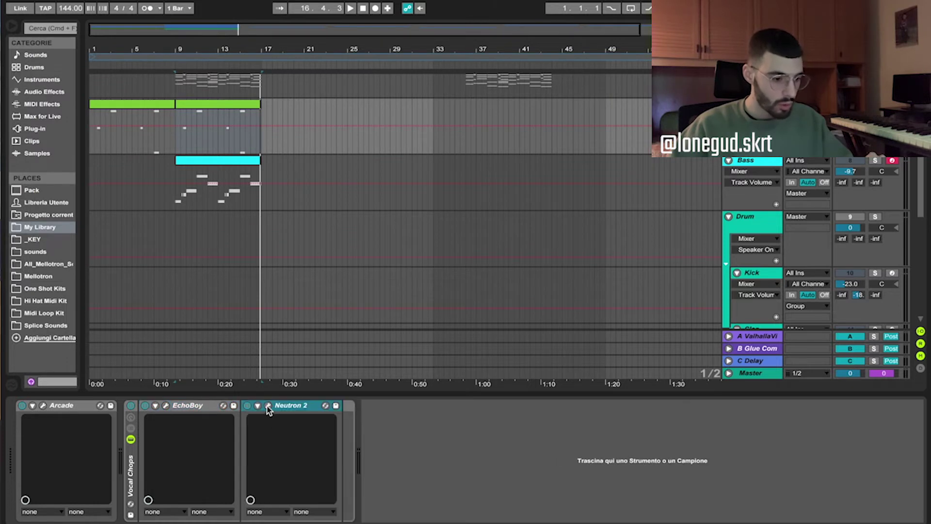
scroll(569, 406, "down", 3)
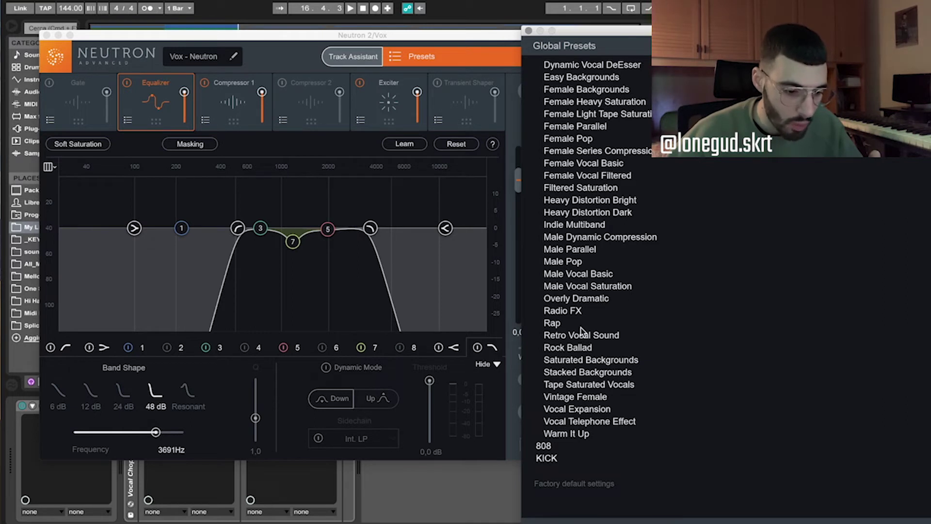
left_click(592, 422)
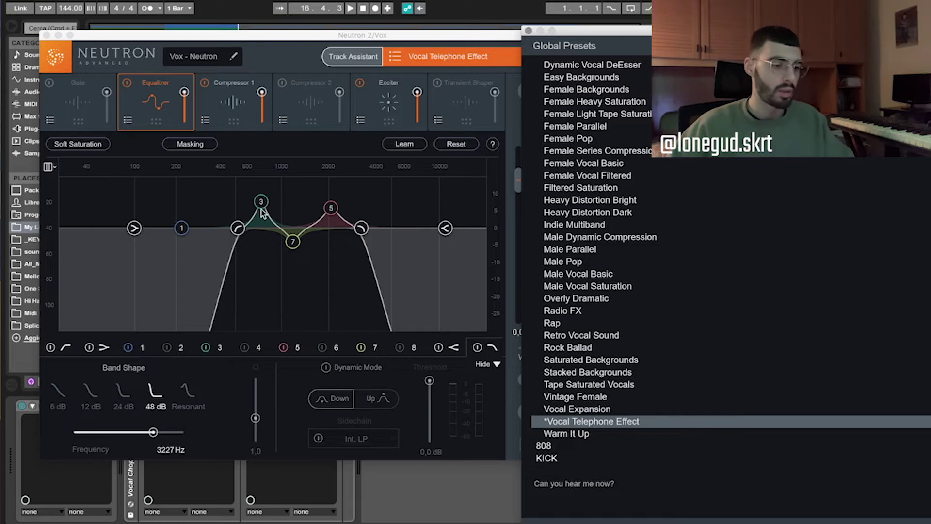
Flatten Neutron's equalizer bands 3 and 5 to about 0 dB, placing band 5 at about 2174 Hz and -0.3 dB
left_click_drag(261, 204, 259, 228)
left_click_drag(326, 212, 338, 228)
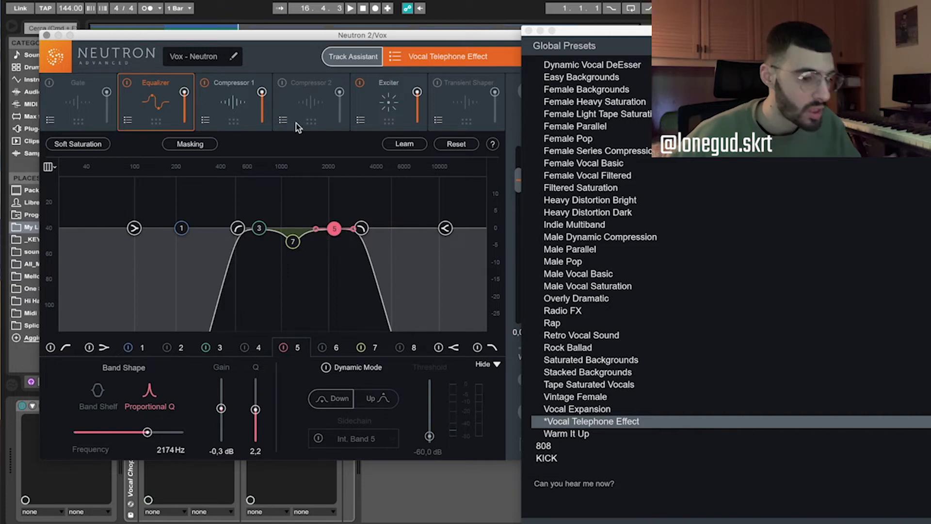
left_click(529, 31)
left_click(47, 36)
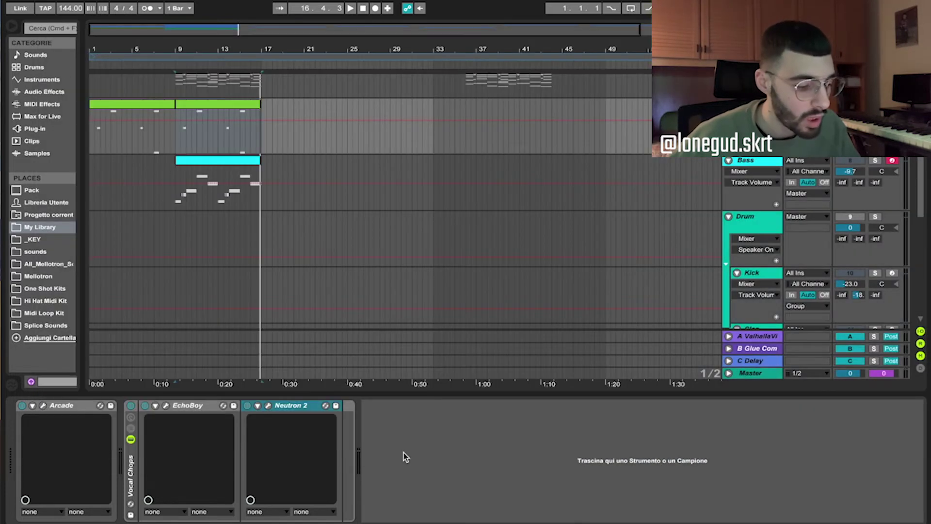
Select the Bass track's clip at bar 9 and check the Full Finger Bass sound in its Xpand!2 instrument
left_click(176, 148)
key("super+e")
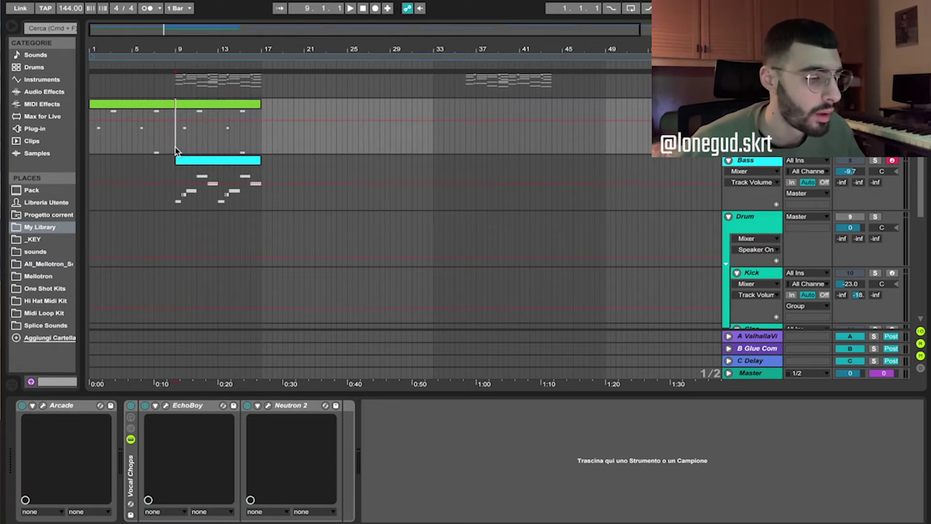
scroll(180, 150, "up", 2)
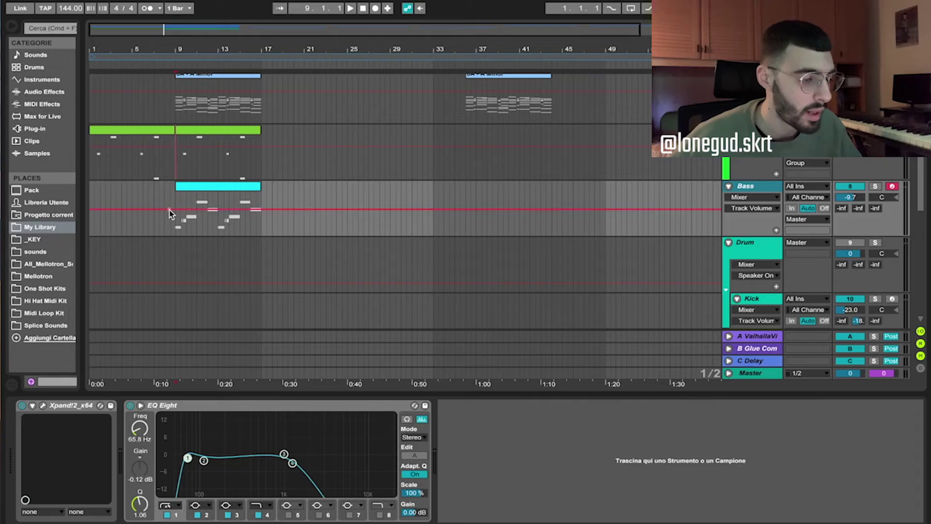
left_click(191, 188)
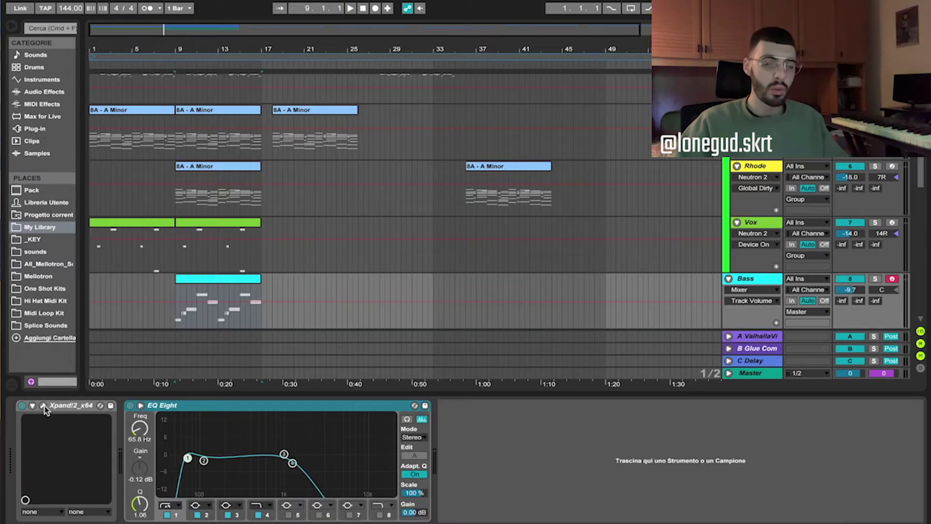
left_click(44, 406)
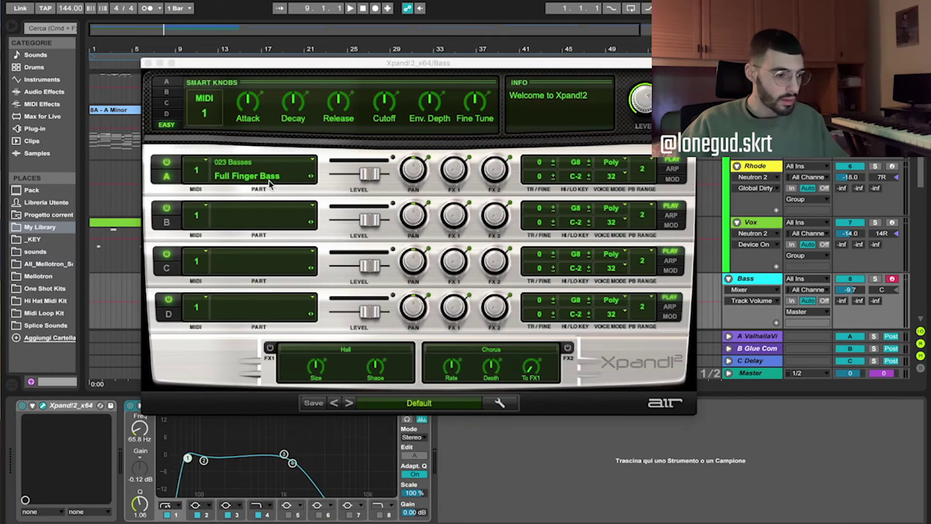
left_click(149, 64)
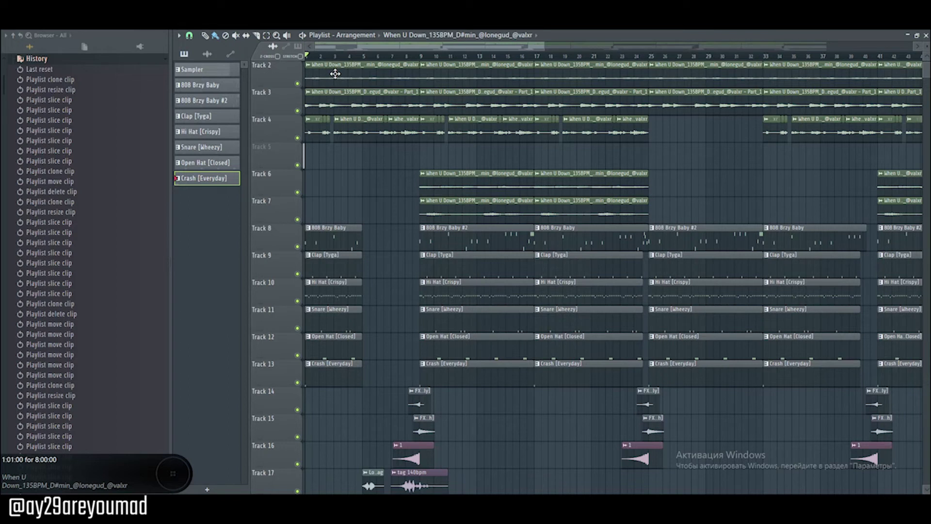
In the FL Studio playlist, place the unsliced When U Down loop on Track 5 from bar 1 to 9 and play it soloed
scroll(307, 59, "up", 1)
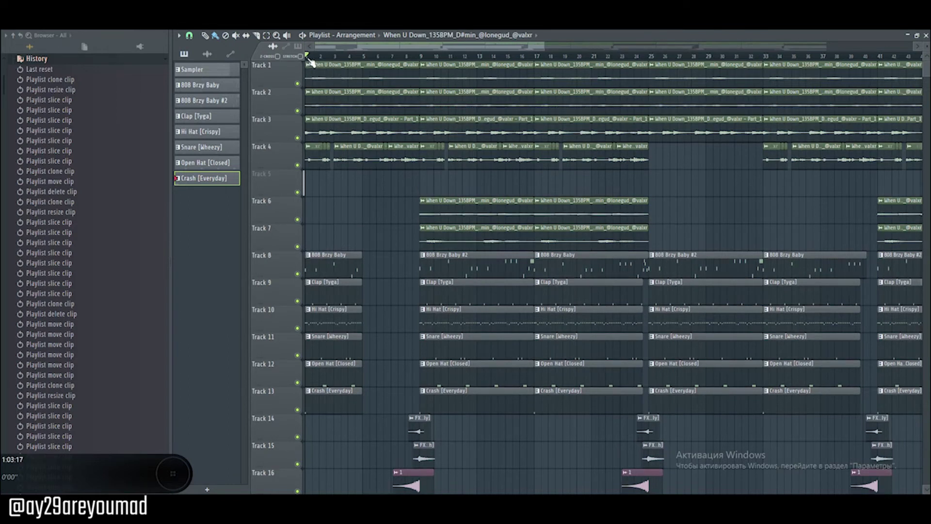
scroll(322, 48, "up", 2)
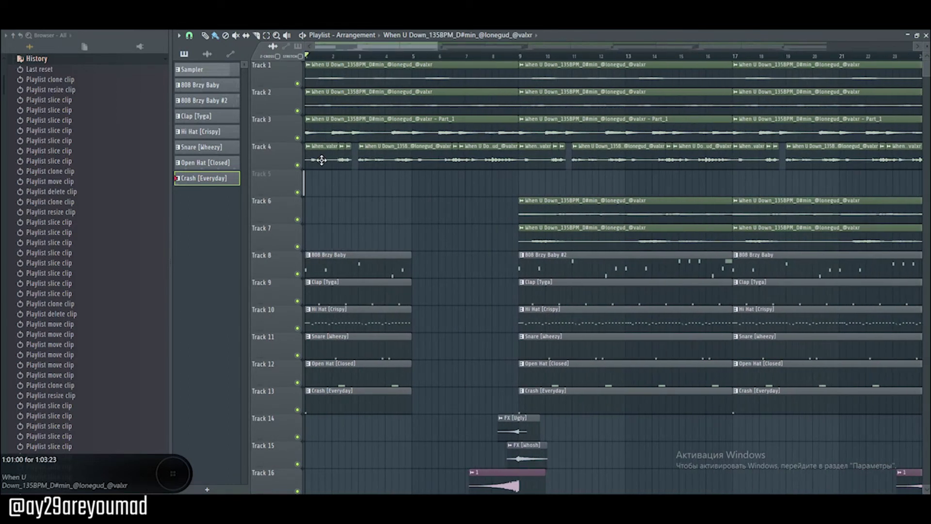
left_click_drag(334, 196, 463, 194)
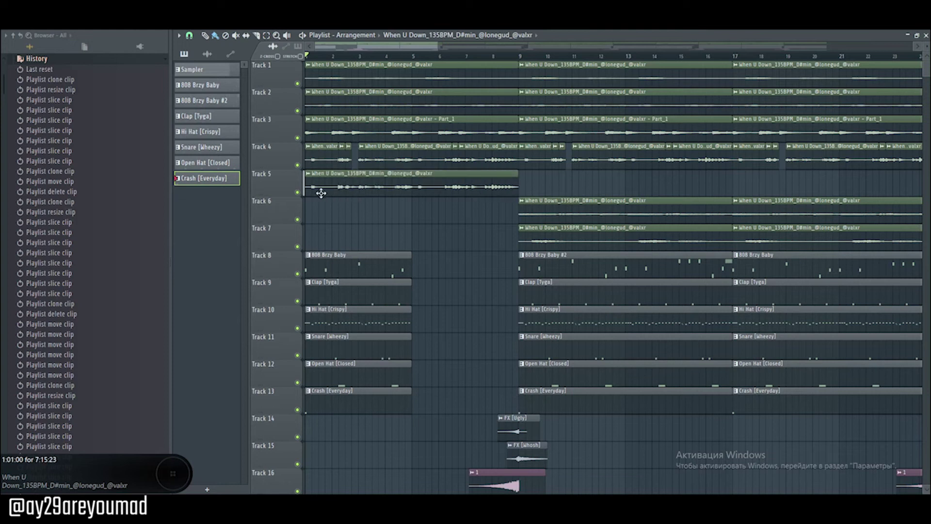
right_click(297, 193)
key("space")
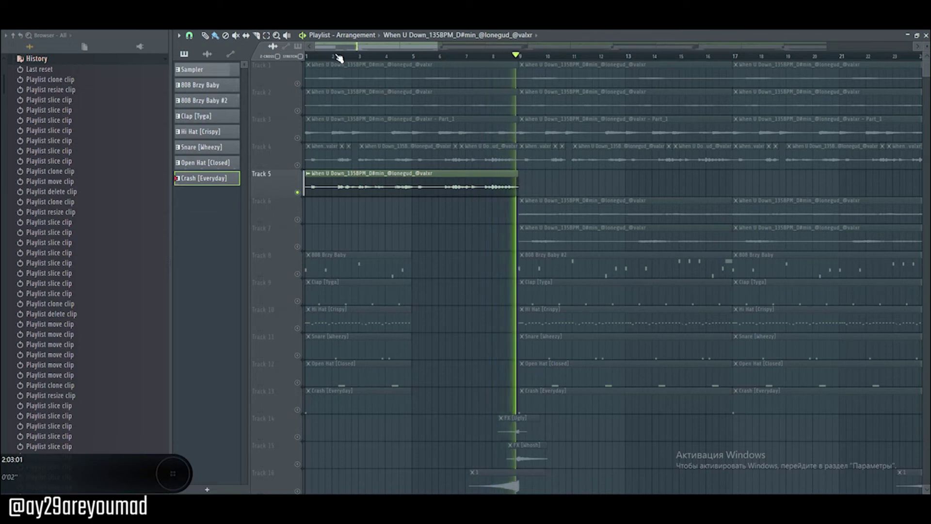
Slice the soloed Track 5 loop to match the cuts on Track 4 and play the result from bar 1
scroll(341, 58, "up", 4)
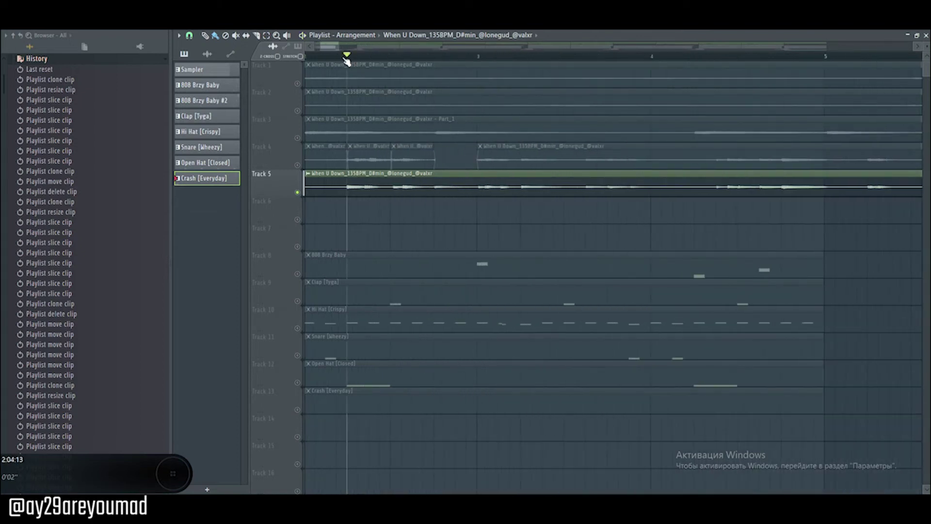
key("space")
key("space")
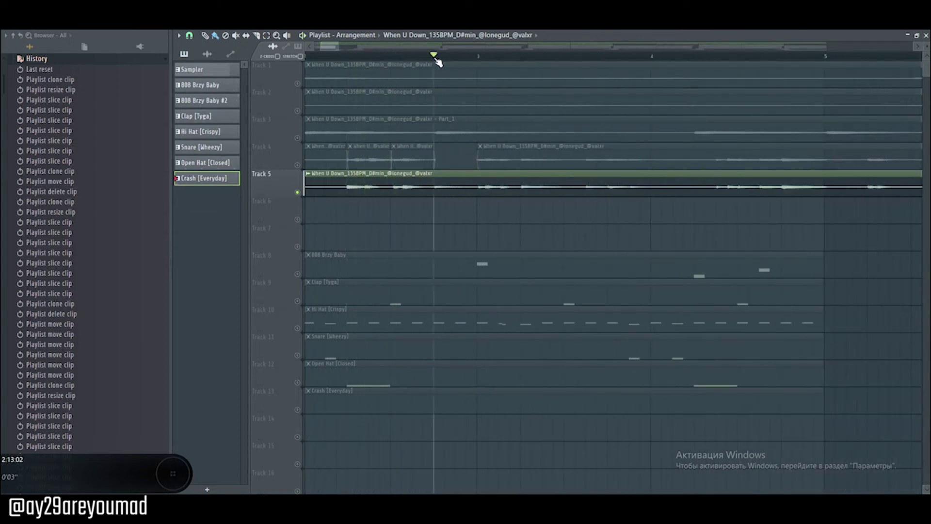
key("space")
key("space")
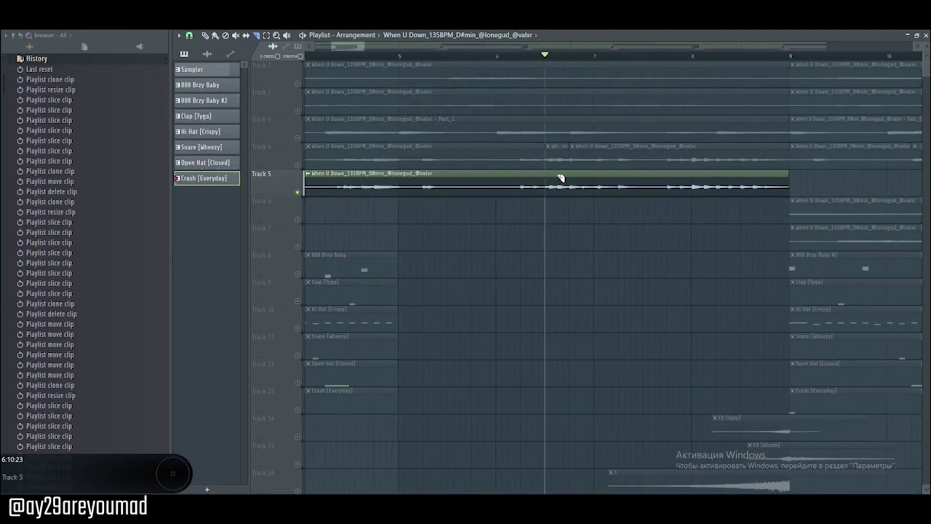
scroll(531, 62, "down", 4)
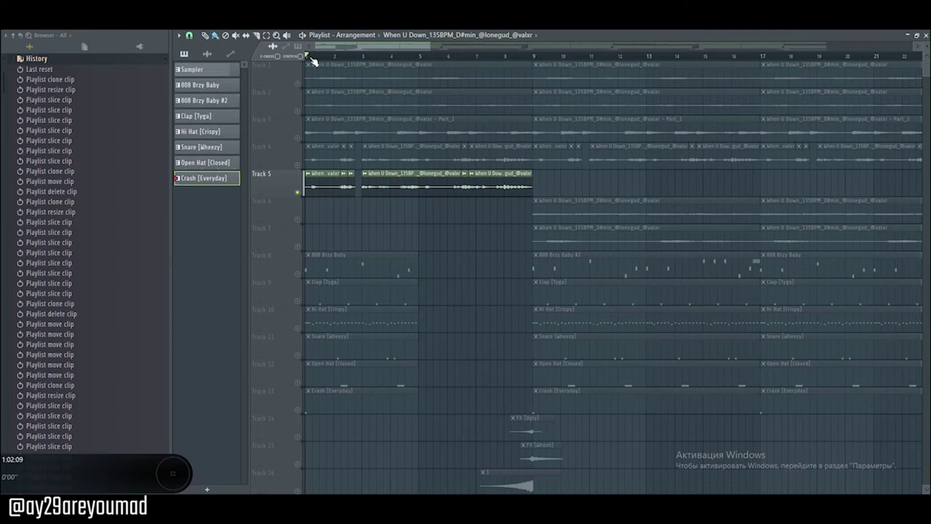
key("space")
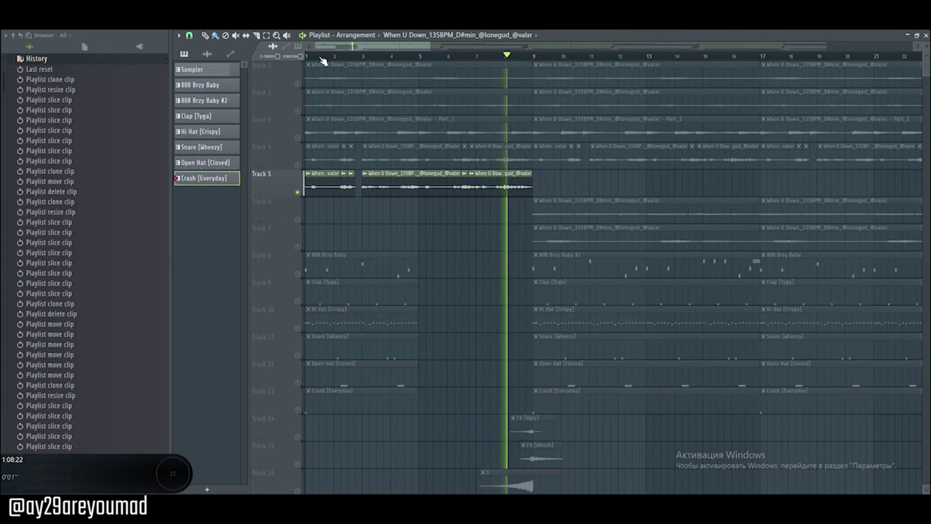
key("space")
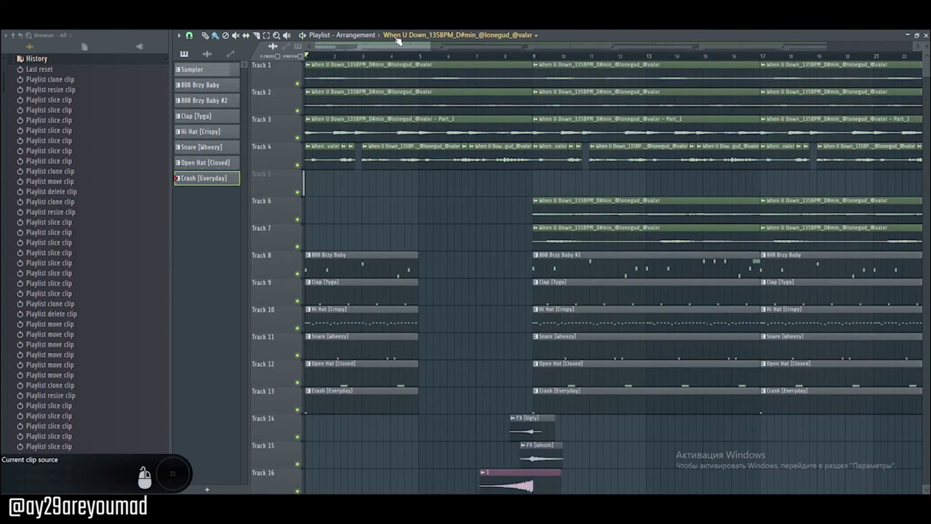
Open the 808 Brzy Baby pattern placed at bar 17 on Track 8 and play its notes
scroll(404, 60, "up", 3)
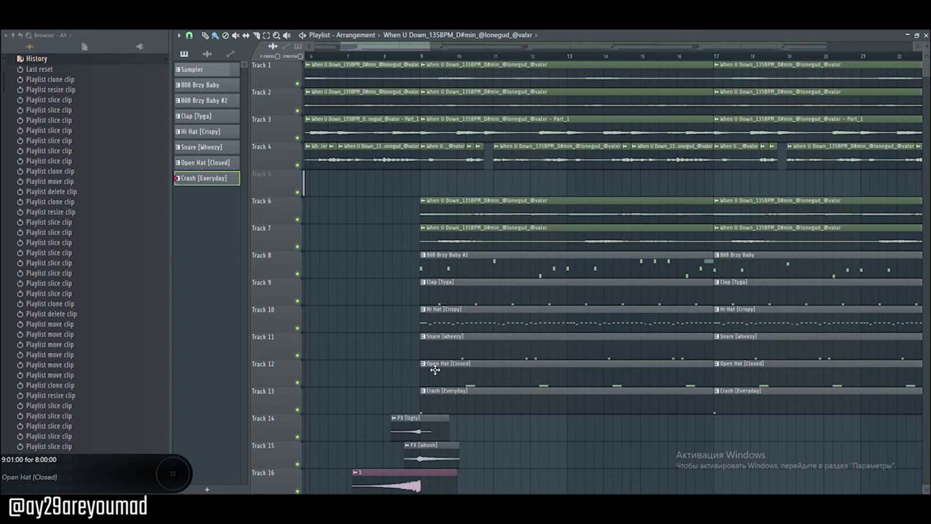
scroll(378, 326, "down", 2)
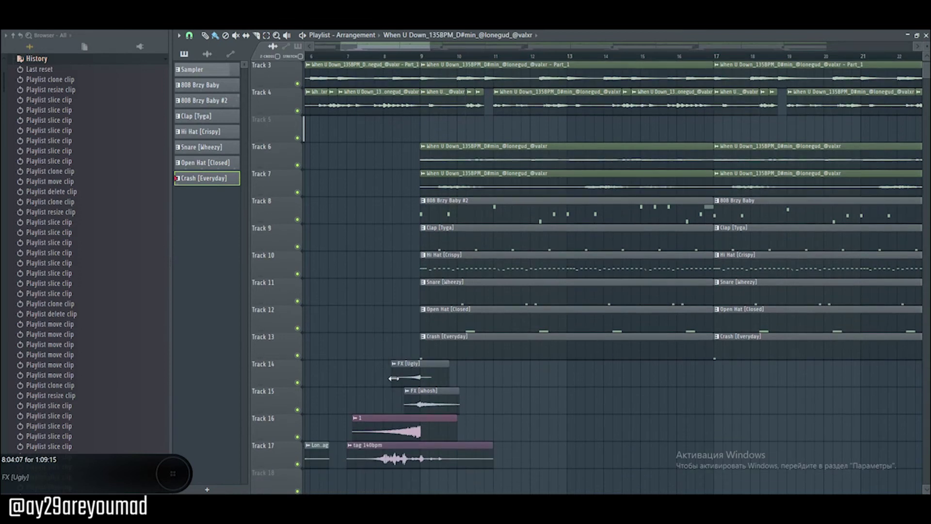
scroll(374, 339, "up", 2)
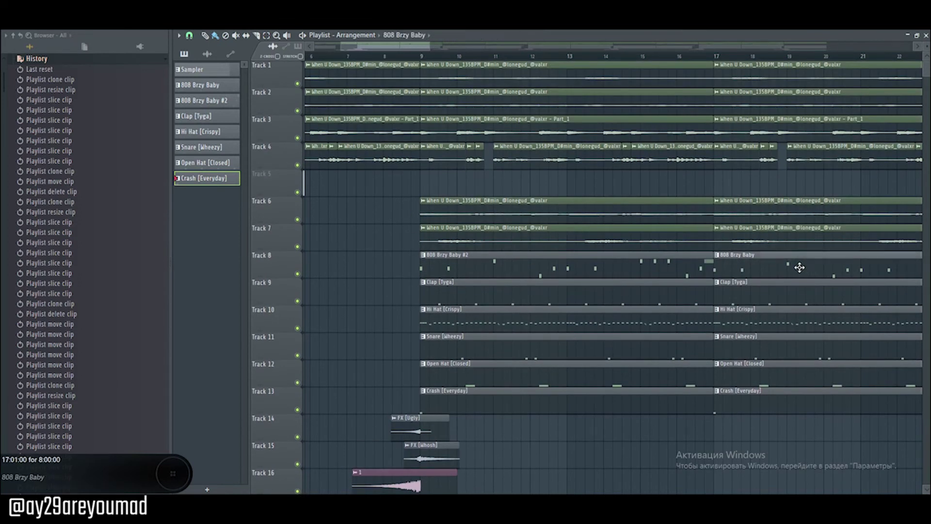
double_click(799, 268)
scroll(401, 60, "up", 2)
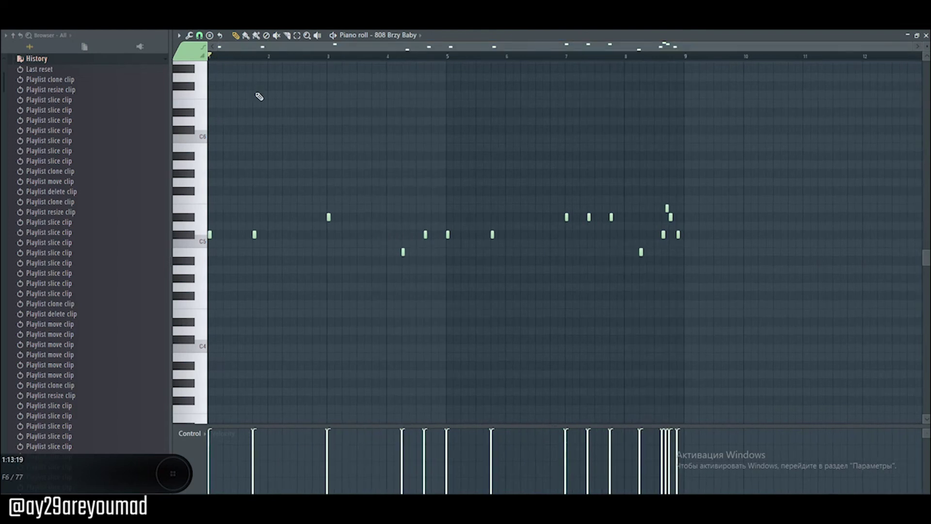
key("space")
Play the fast 808 note roll with rising velocities at the end of bar 8
scroll(674, 59, "up", 5)
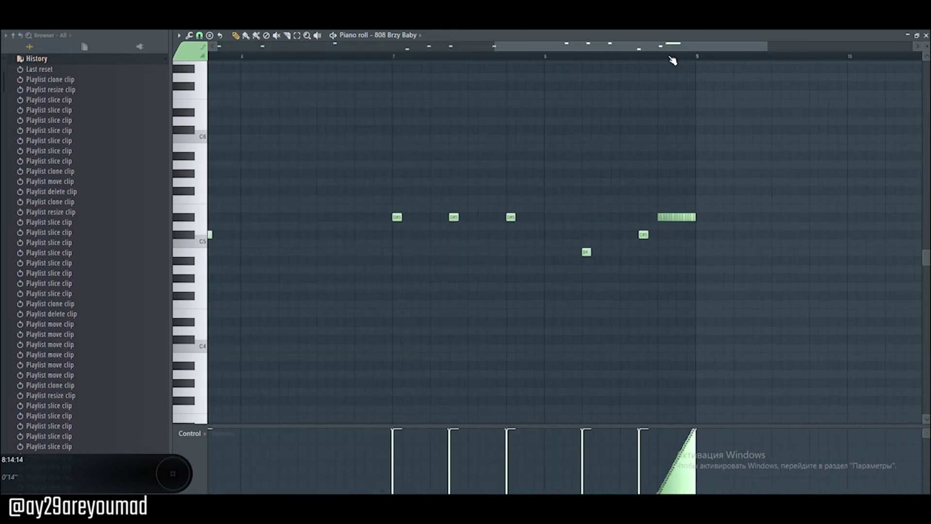
left_click(659, 60)
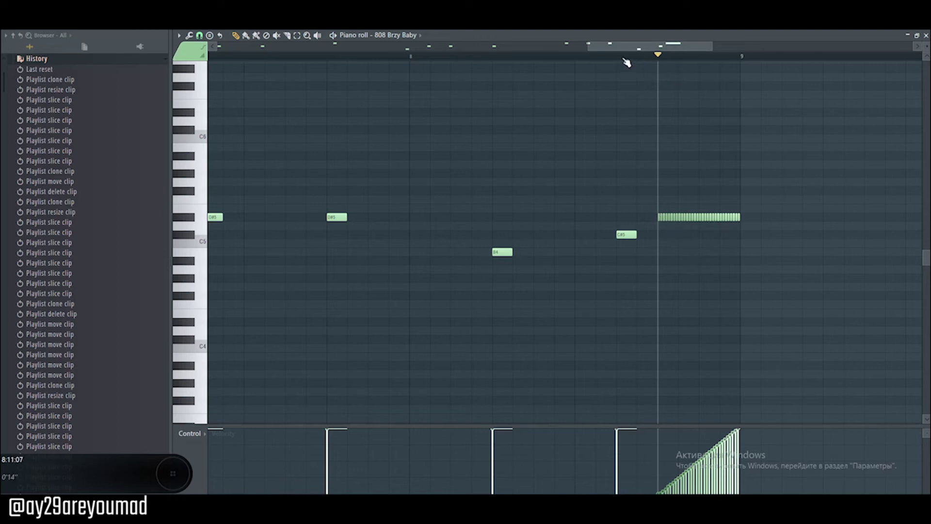
key("space")
scroll(626, 63, "down", 3)
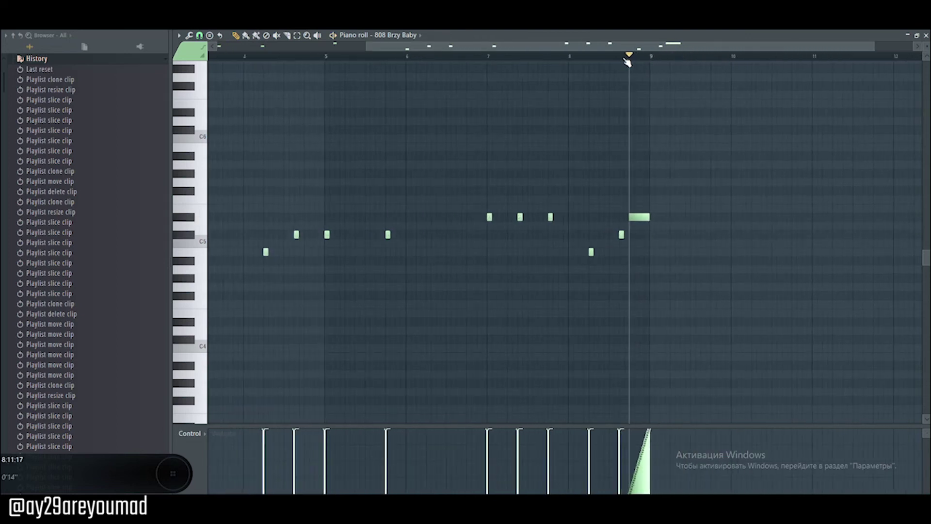
Open the clap pattern's notes from the arrangement and play them
key("F5")
double_click(444, 212)
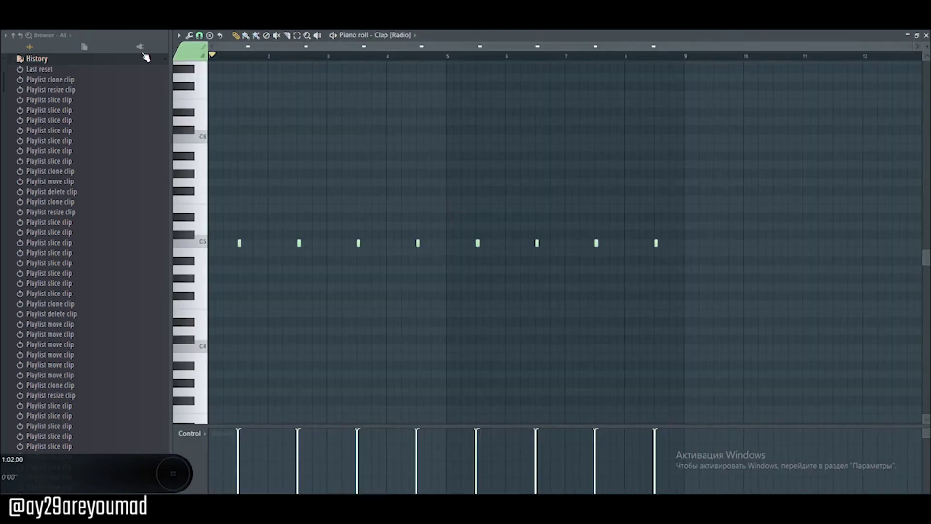
key("space")
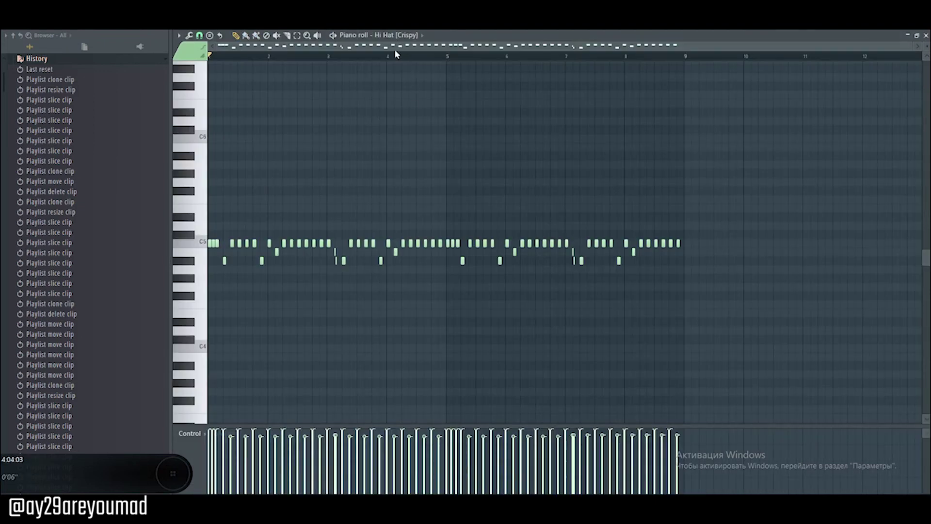
Play the Hi Hat [Crispy] pattern from bar 1 and examine its pitch changes and velocities
left_click_drag(218, 59, 143, 75)
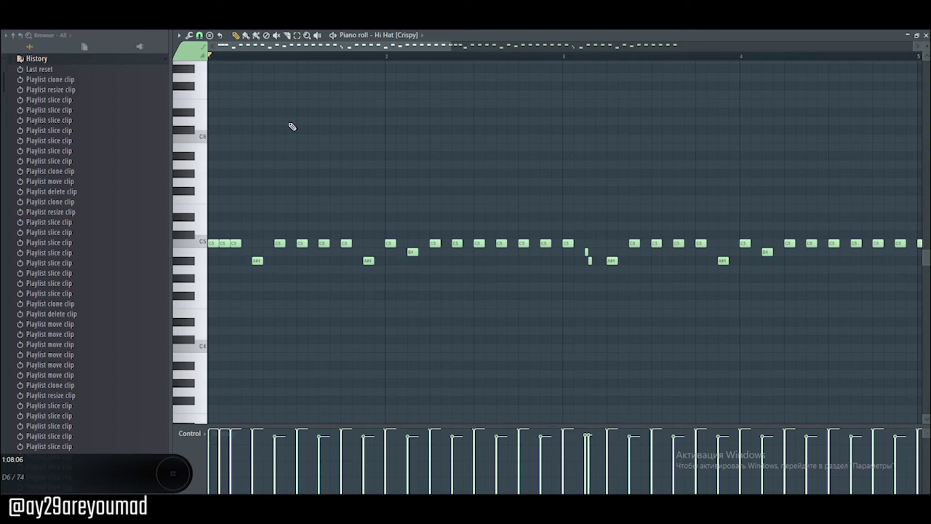
scroll(292, 127, "down", 2, "ctrl")
key("space")
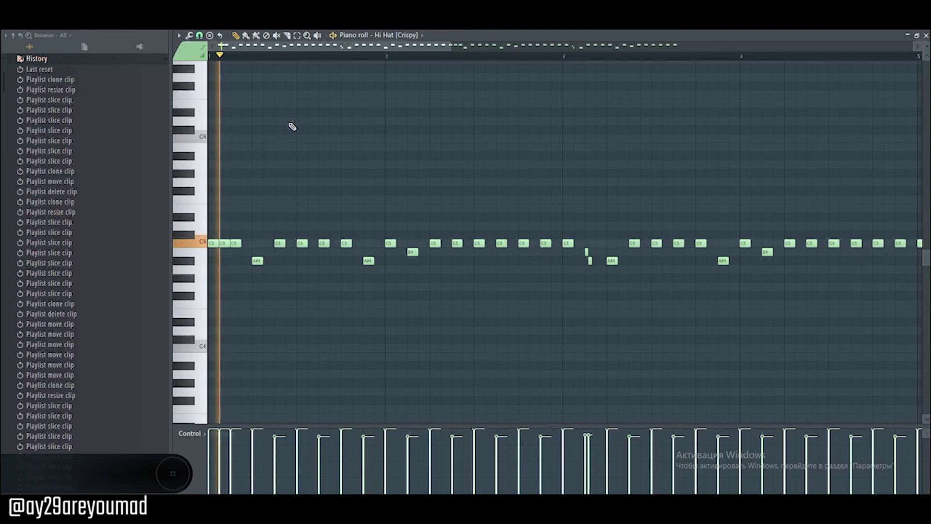
left_click(303, 57)
scroll(303, 56, "down", 2)
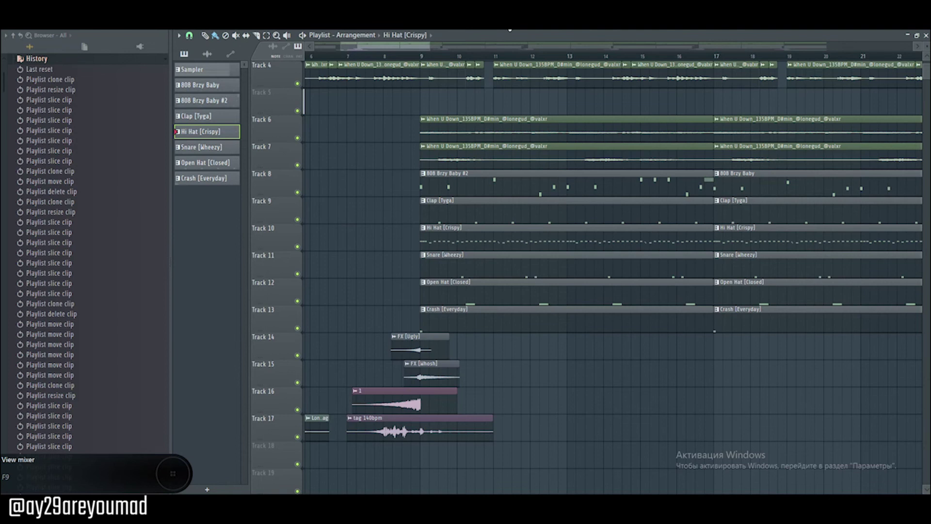
Check the Looperator effect on the Hi Hat [Crispy] mixer channel and close its window
key("F9")
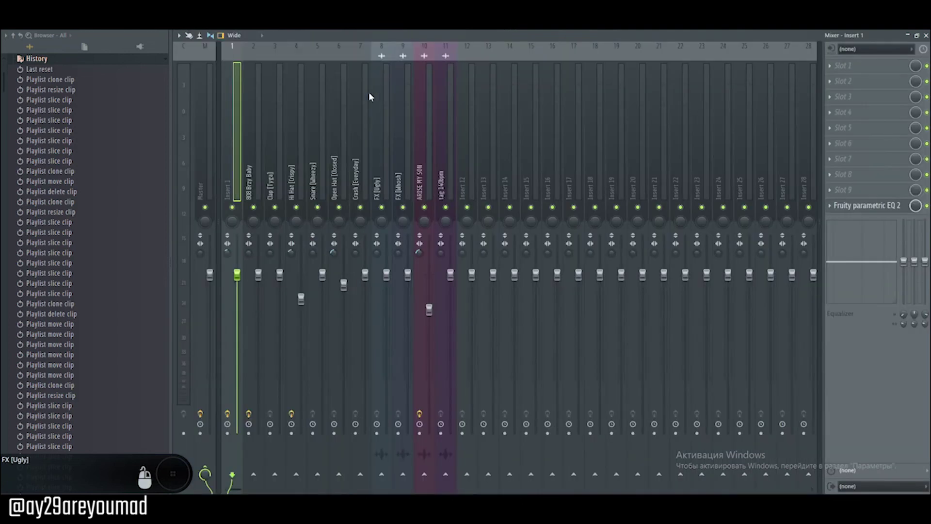
left_click(315, 121)
left_click(304, 127)
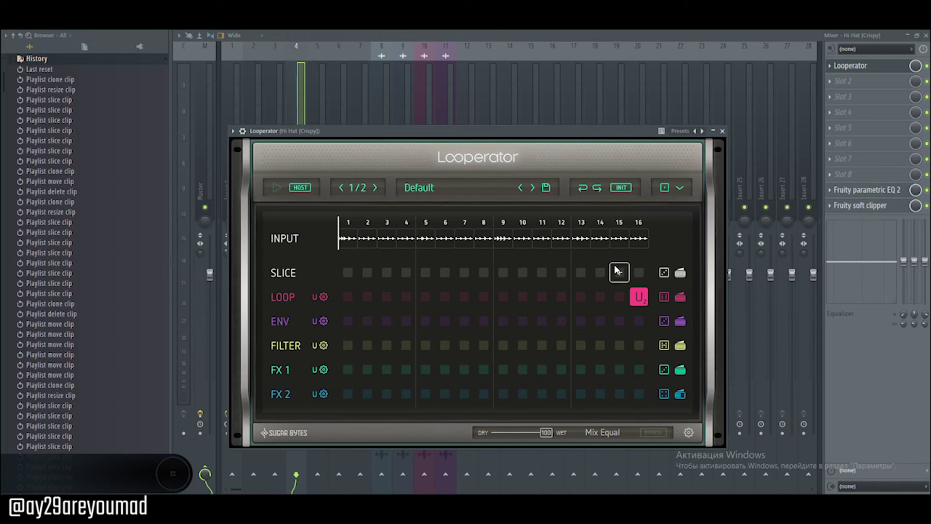
left_click(722, 131)
Open and play the notes of the Snare [Wheezy] pattern and the Crash [Everyday] pattern
key("F7")
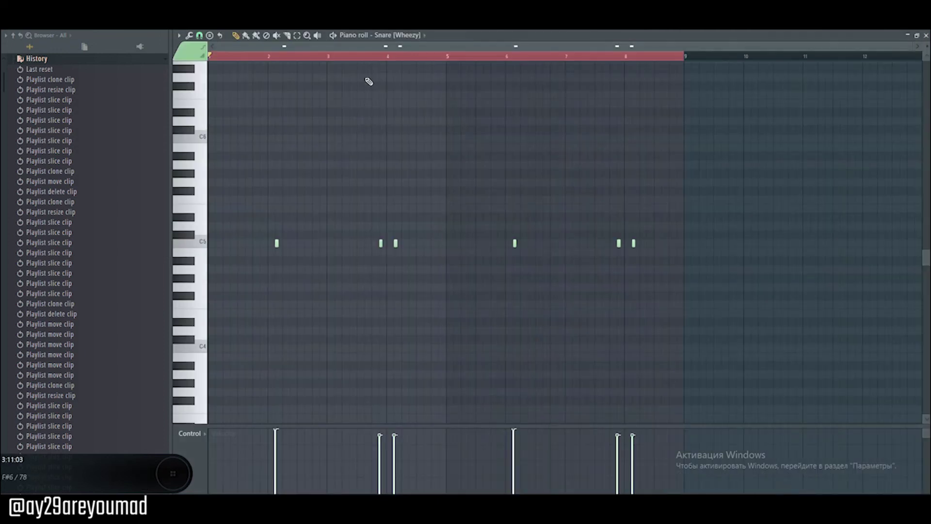
key("space")
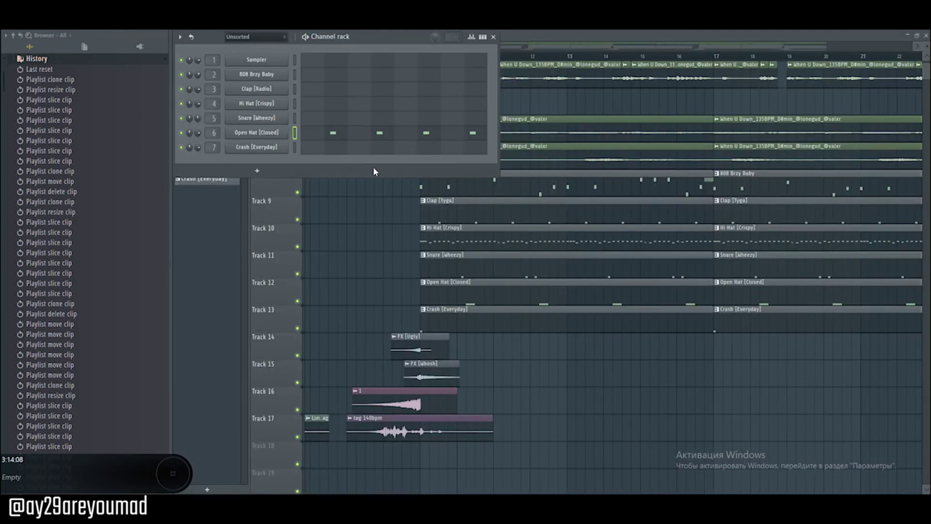
double_click(447, 316)
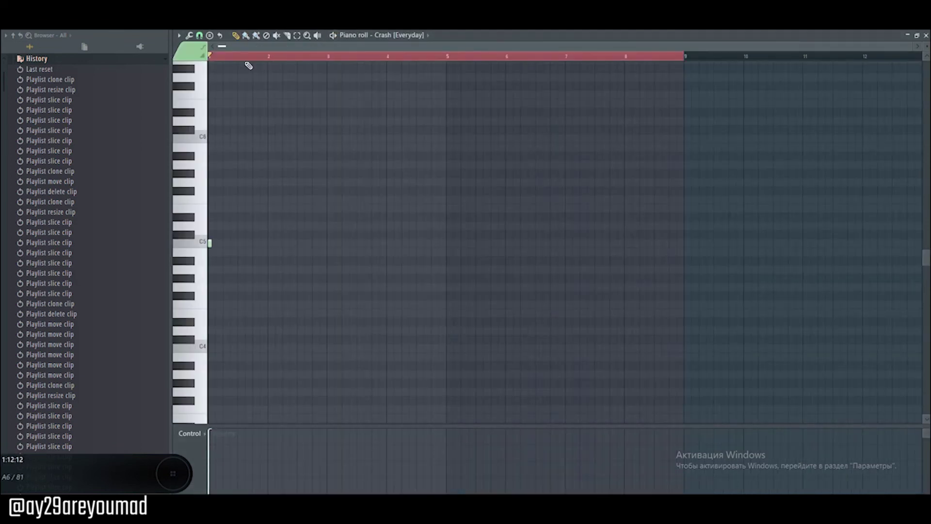
scroll(222, 59, "up", 5)
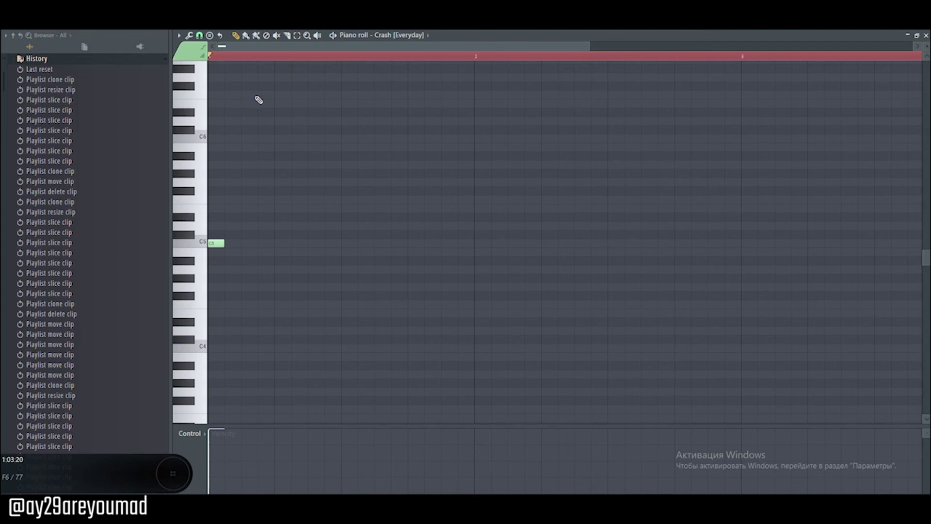
key("space")
key("space")
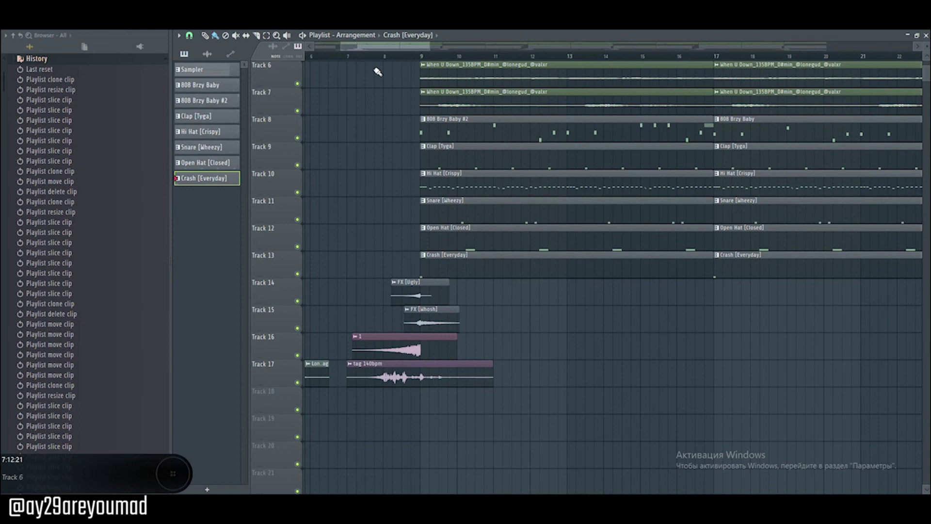
scroll(394, 63, "up", 3)
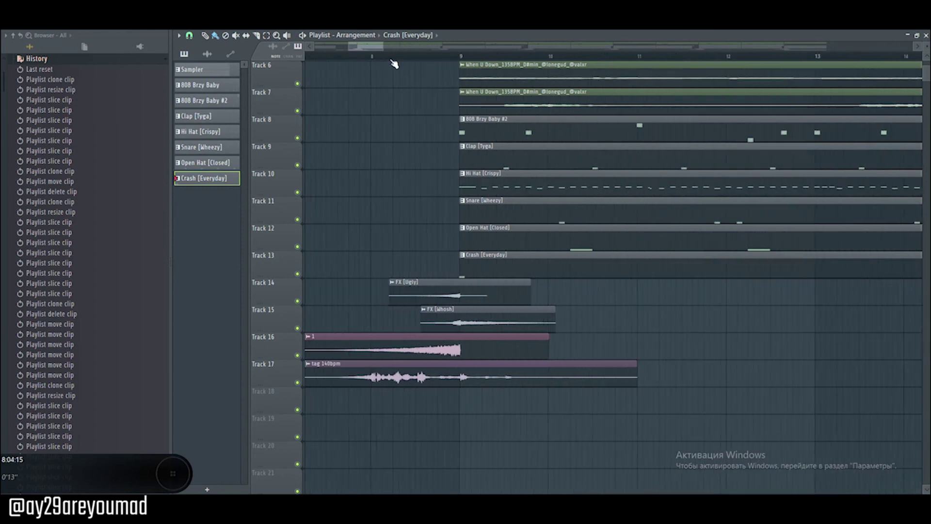
Solo and play the FX [Ugly] clip on Track 14, followed by the FX [Whosh] clip on Track 15
right_click(297, 301)
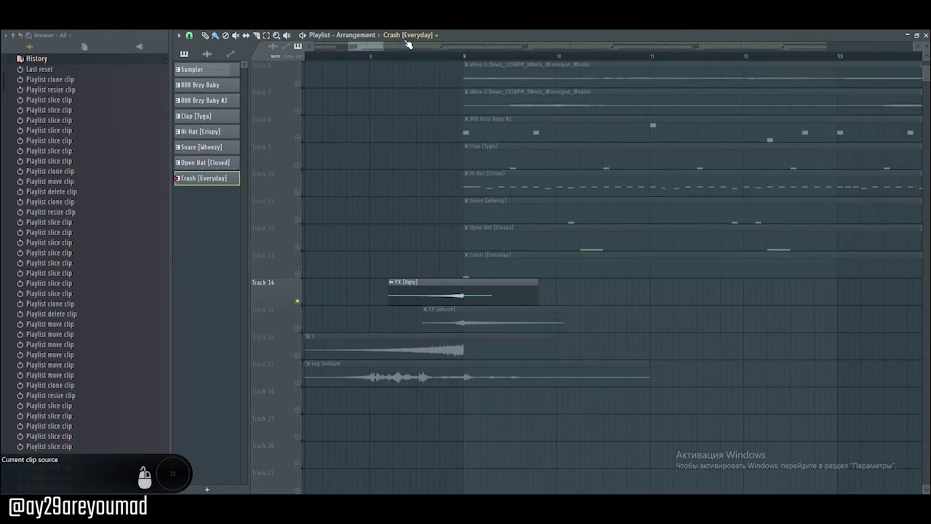
key("space")
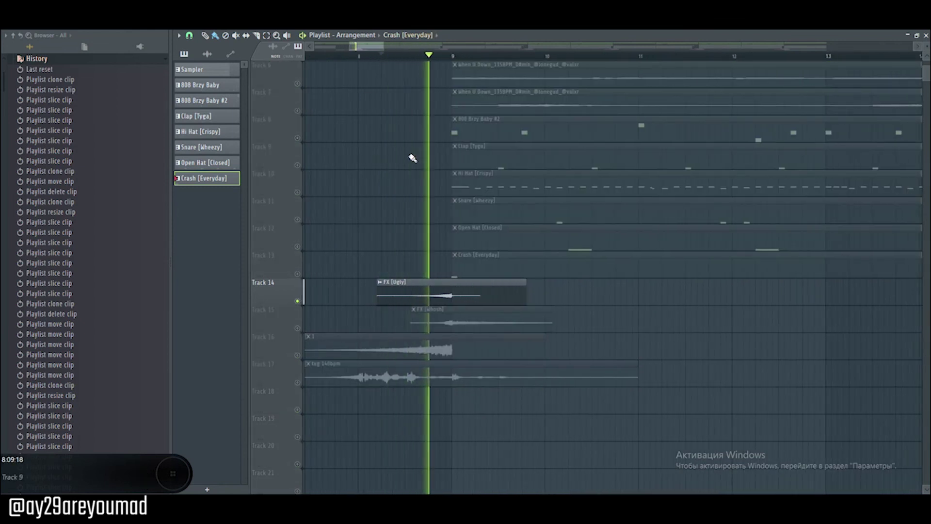
key("space")
scroll(317, 281, "down", 1)
right_click(298, 301)
key("space")
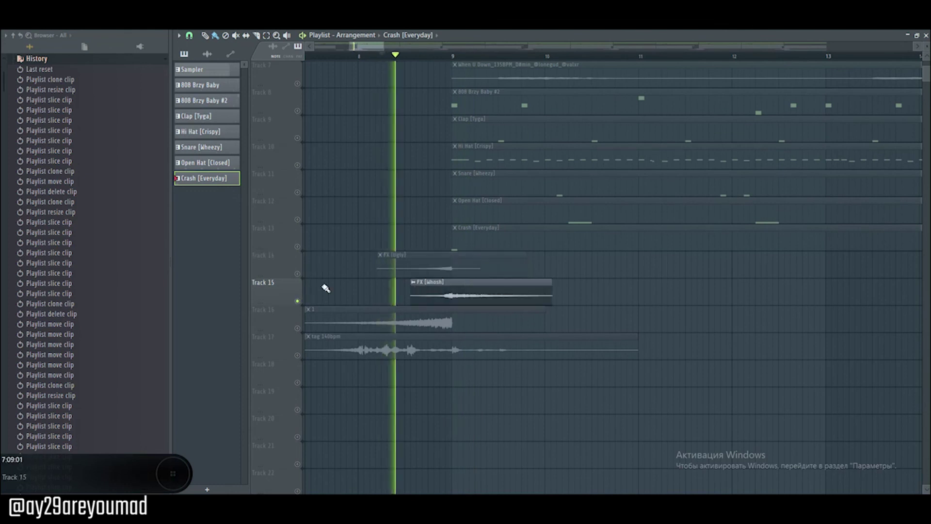
key("space")
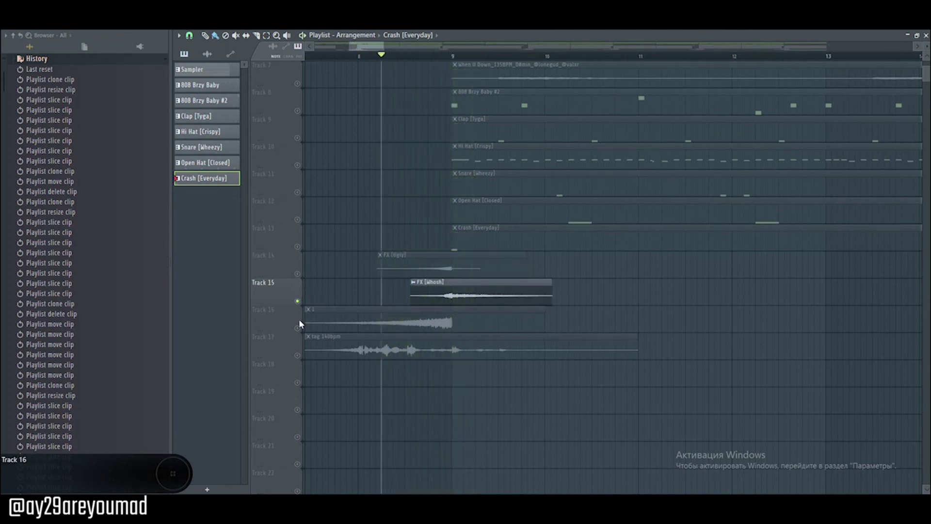
Solo Track 16 and play its clip 1 from the clip's start up to bar 9
right_click(298, 328)
left_click_drag(381, 49, 370, 49)
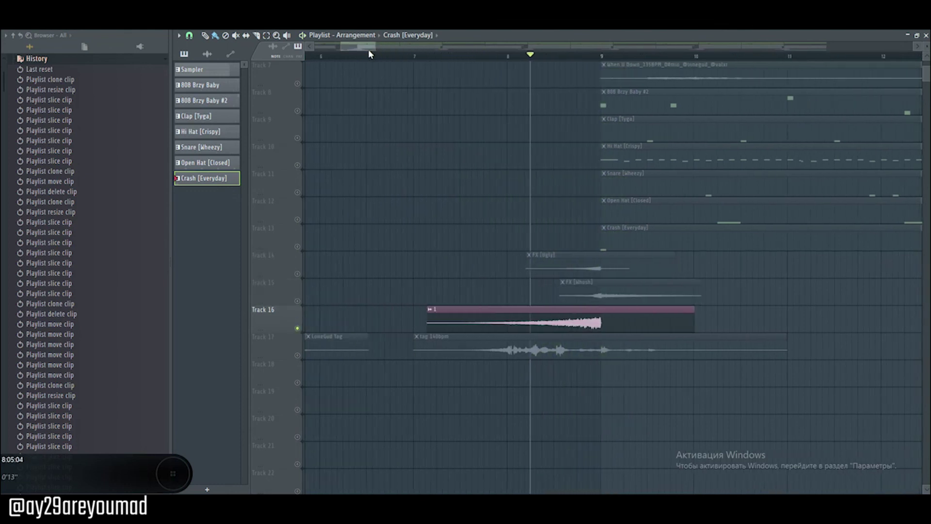
left_click(431, 56)
key("space")
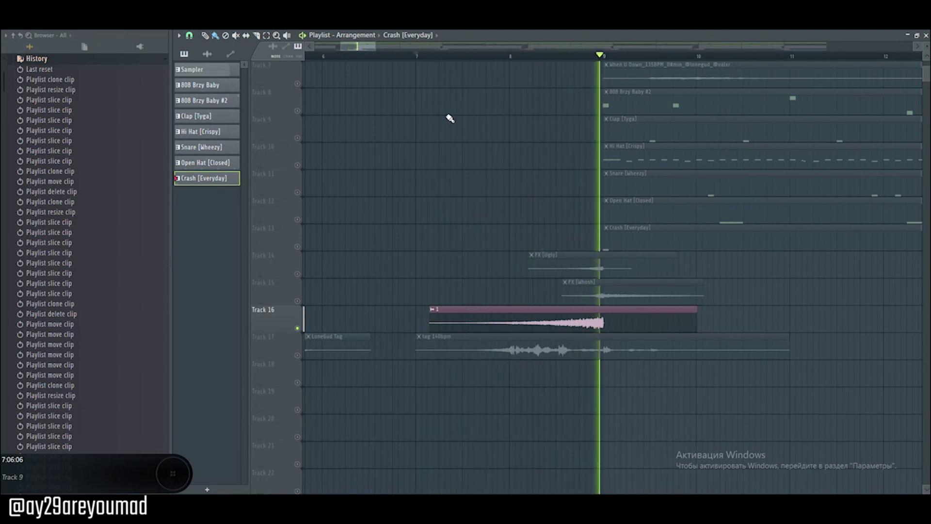
key("space")
Unsolo Track 16 and play the transition from bar 5 to bar 9 with all effects and tags
right_click(298, 328)
left_click_drag(370, 47, 332, 48)
scroll(409, 57, "down", 4)
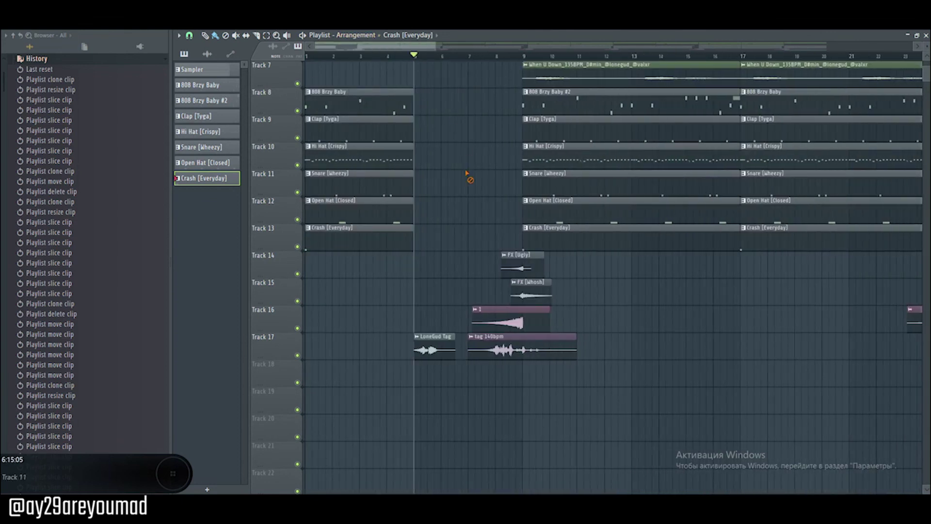
key("space")
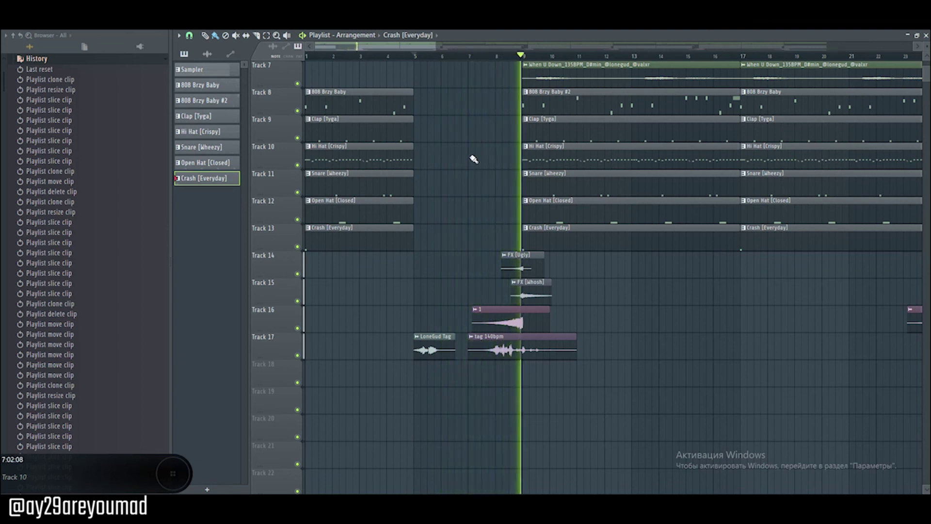
key("space")
Show the full arrangement from Track 1 and play it from bar 1
scroll(456, 136, "up", 5)
scroll(443, 107, "up", 1)
scroll(444, 107, "down", 6)
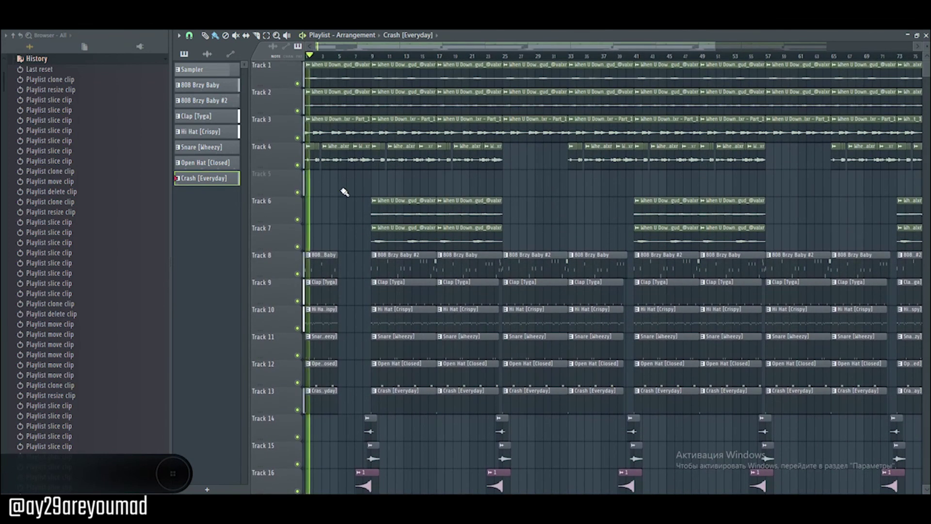
key("space")
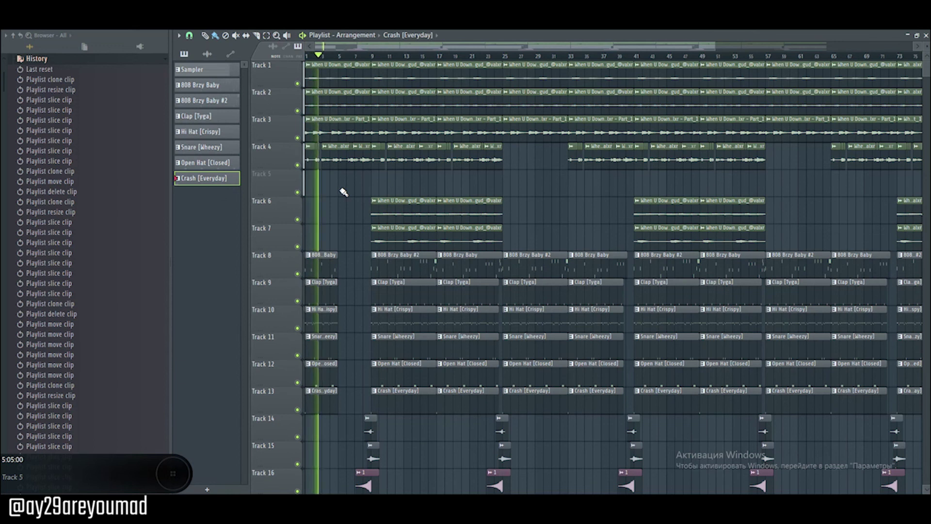